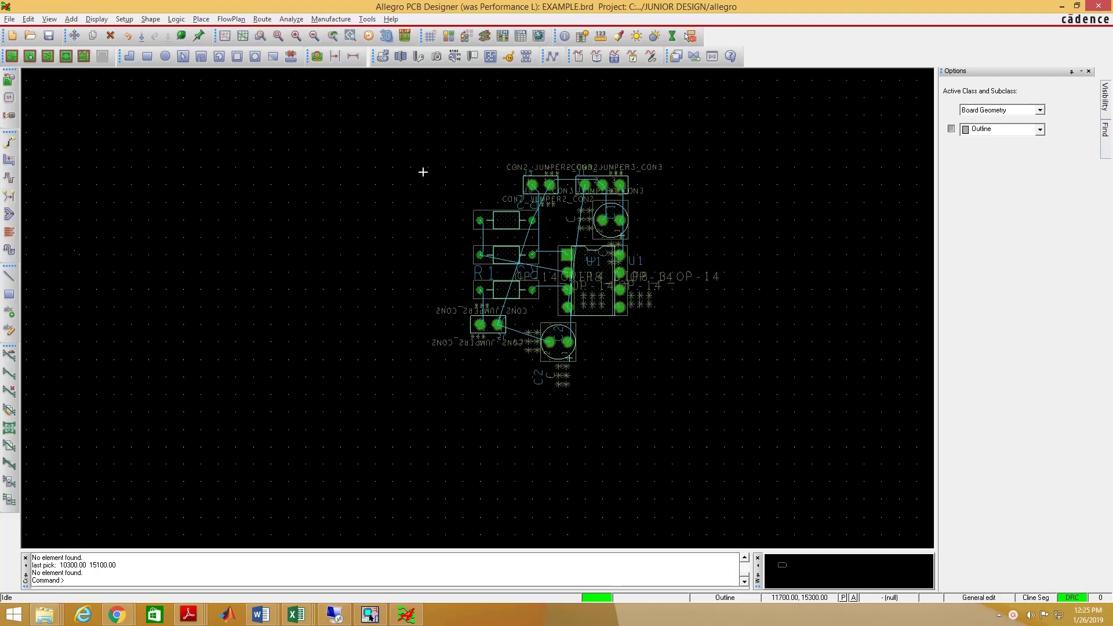
Start Add Connect with Top as the active layer, a line width of 20 and a 90-degree line lock
left_click(9, 143)
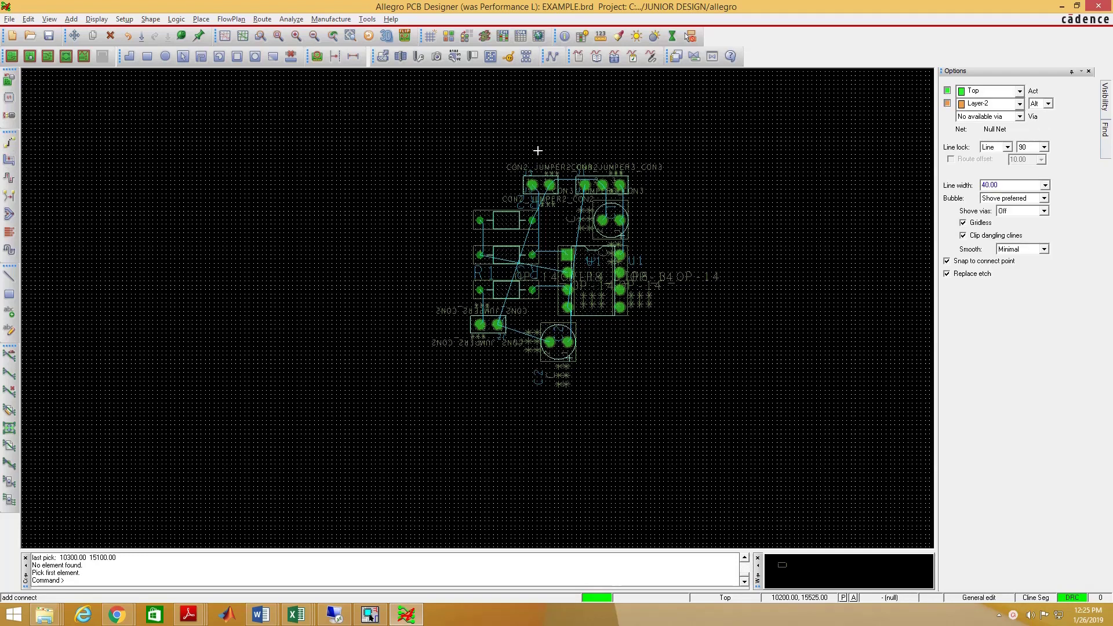
left_click(1045, 185)
left_click(1013, 196)
left_click(1020, 91)
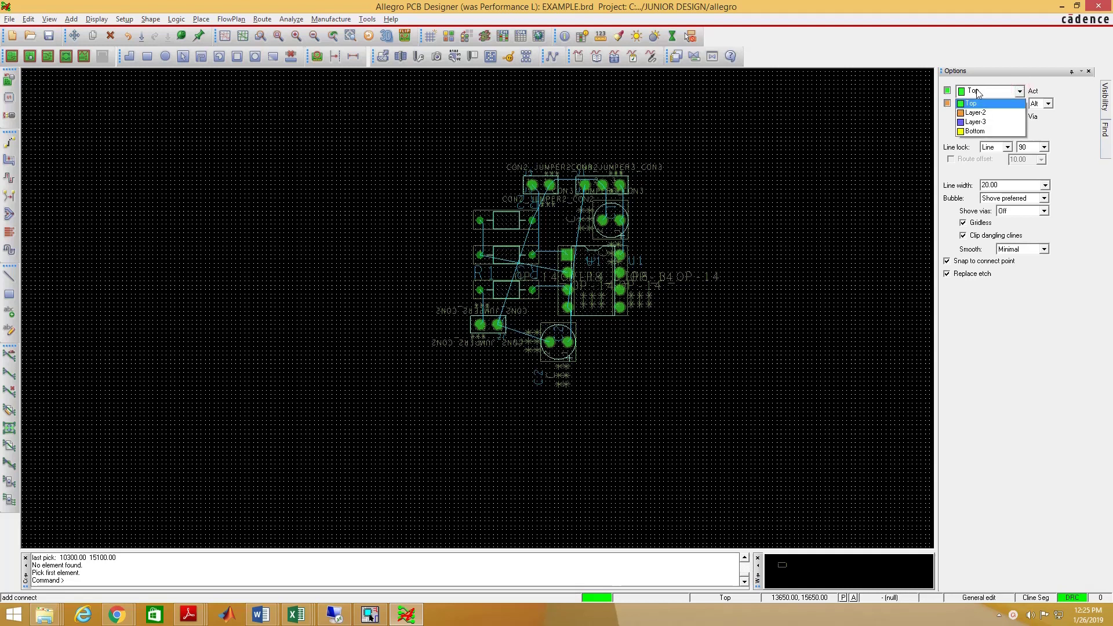
left_click(977, 93)
left_click(1019, 91)
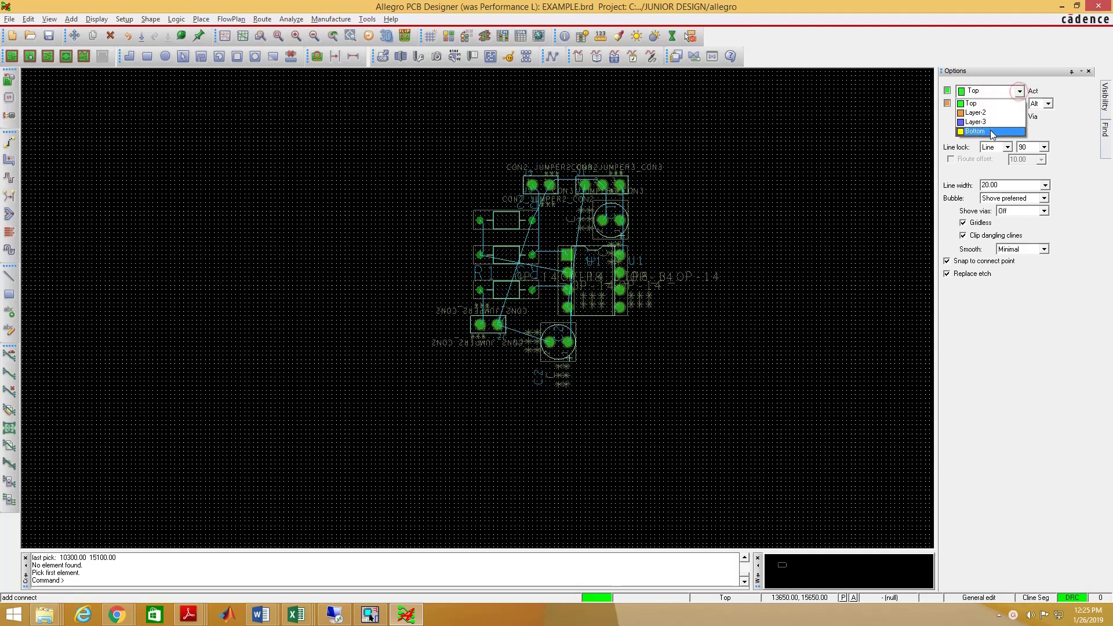
left_click(985, 103)
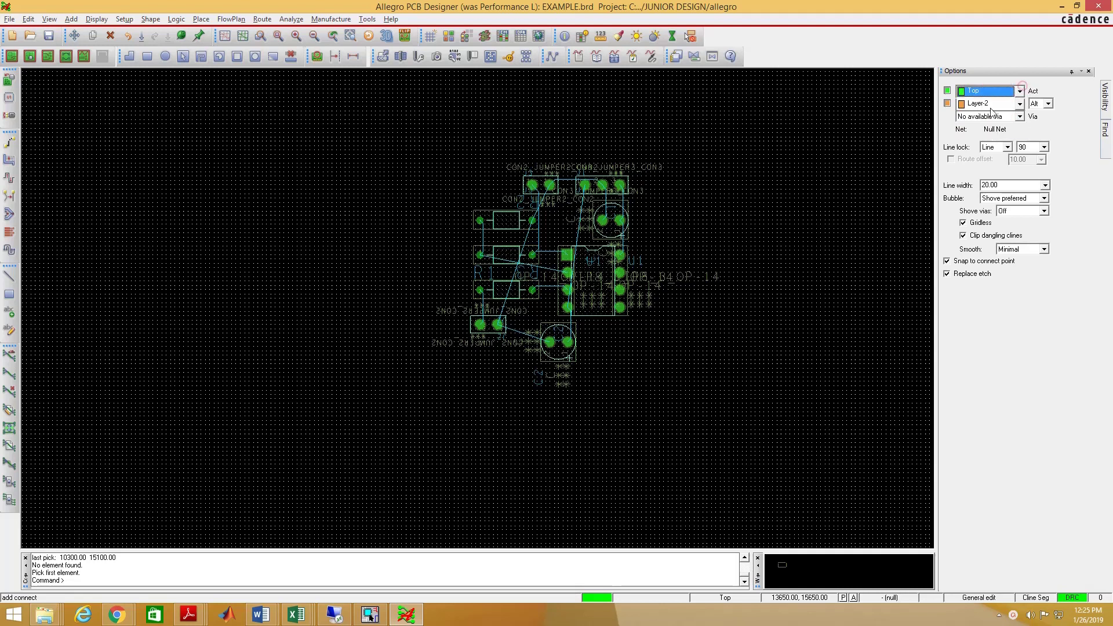
left_click(1044, 148)
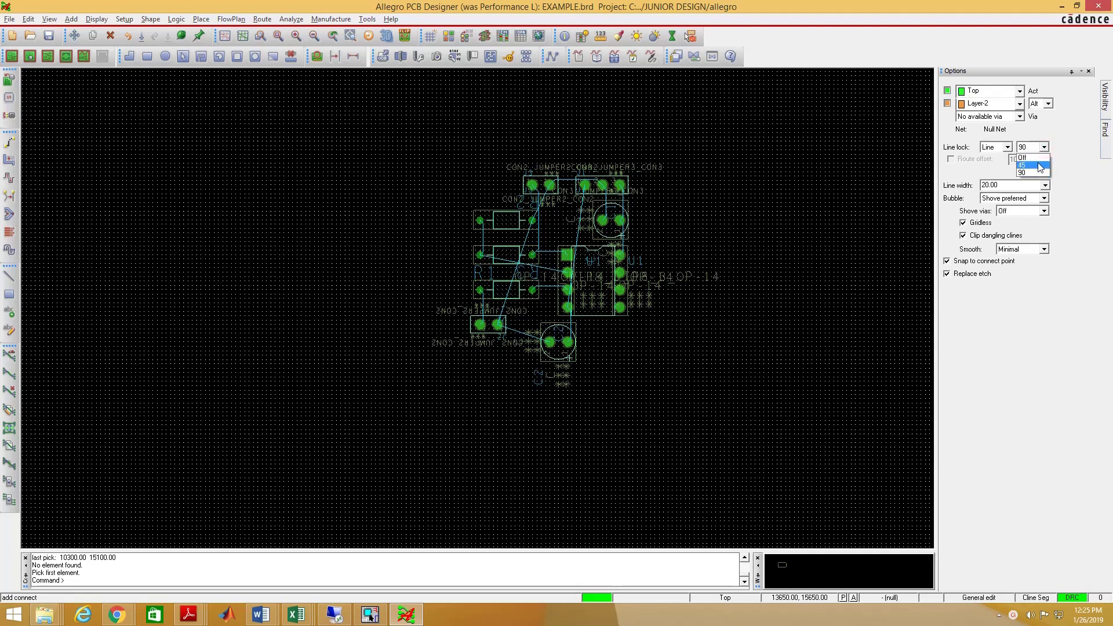
left_click(1038, 172)
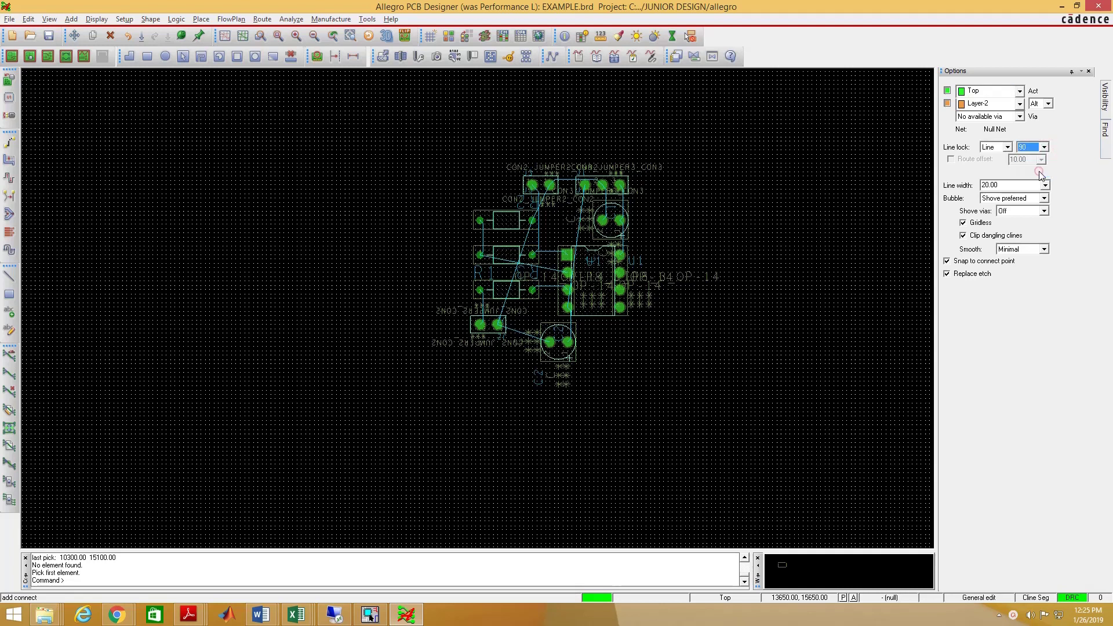
Draw a test trace with 90-degree corners in the empty area beside the components
left_click(762, 172)
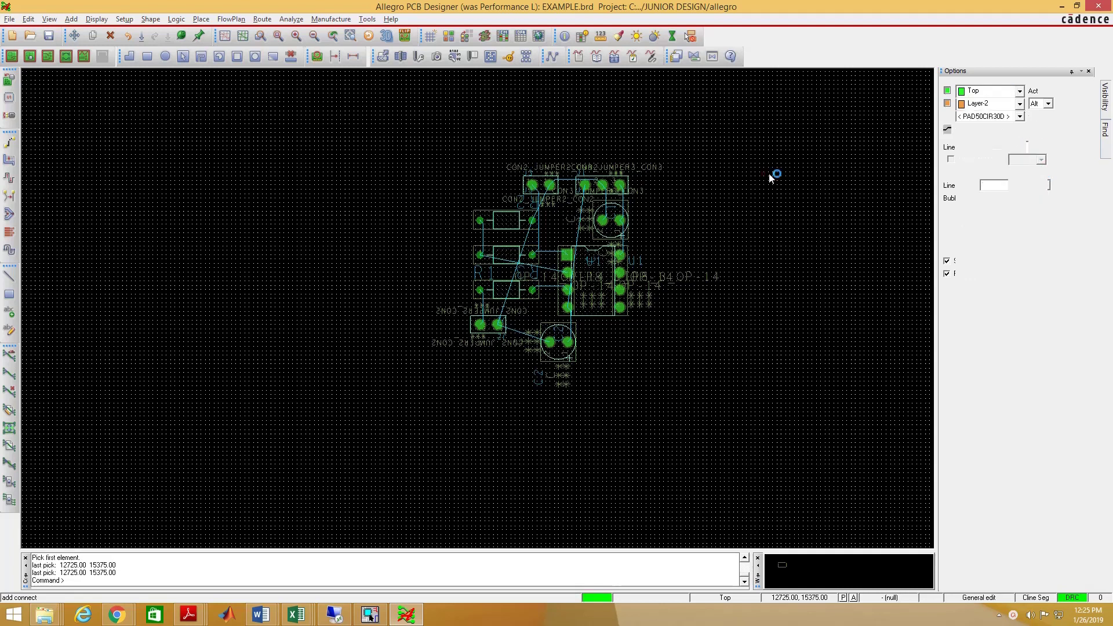
left_click(811, 206)
left_click(795, 221)
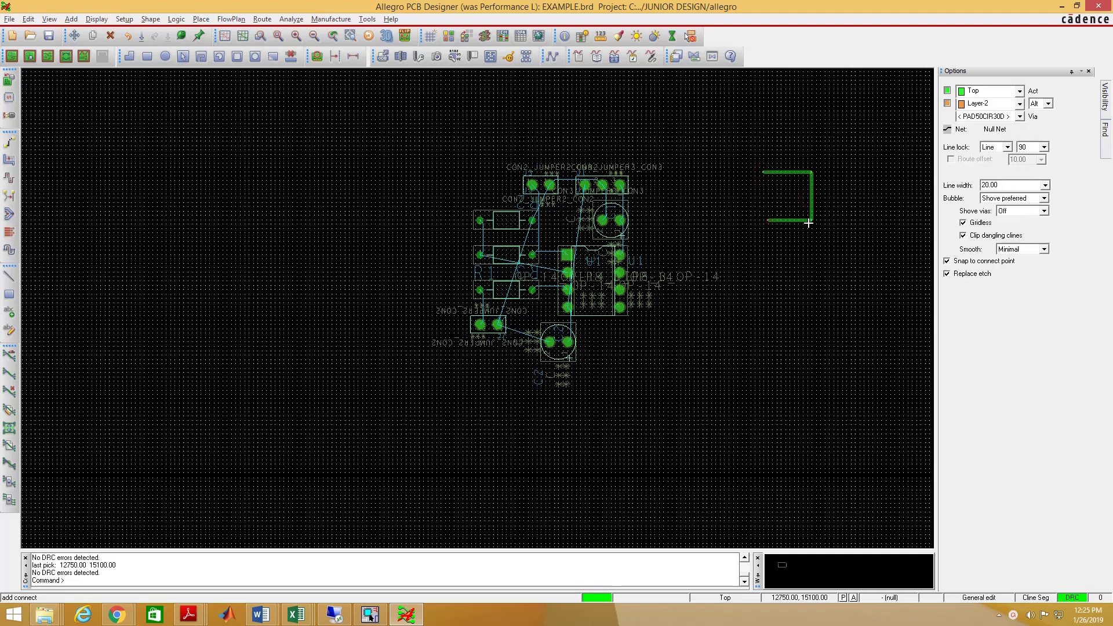
Set the line lock to 45 and continue the test trace with several angled segments
left_click(1044, 147)
left_click(1022, 165)
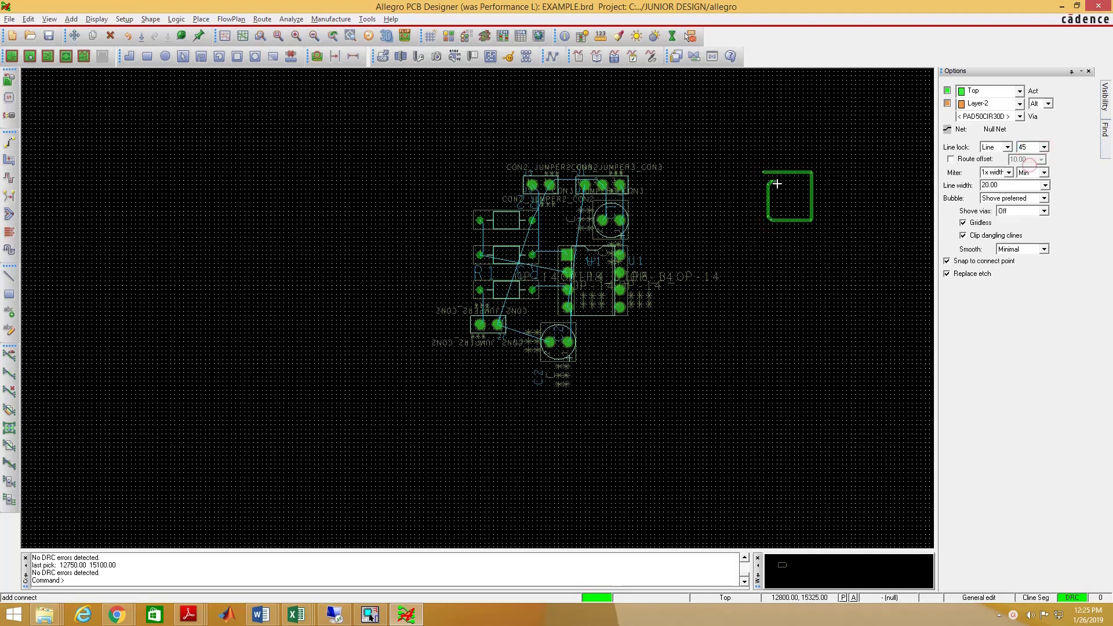
left_click(723, 236)
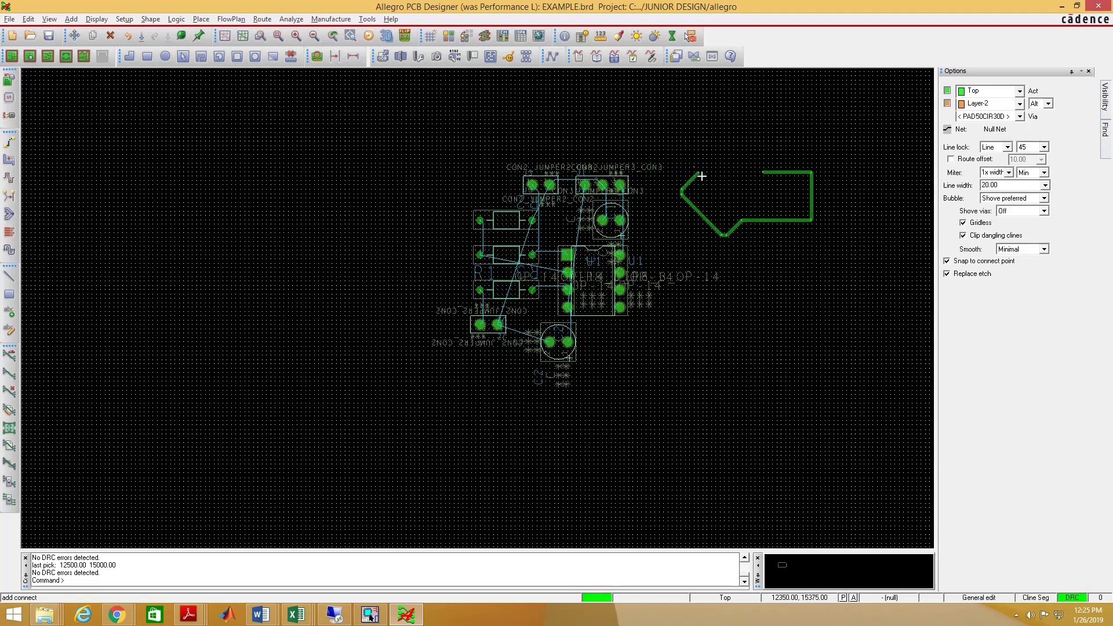
left_click(705, 212)
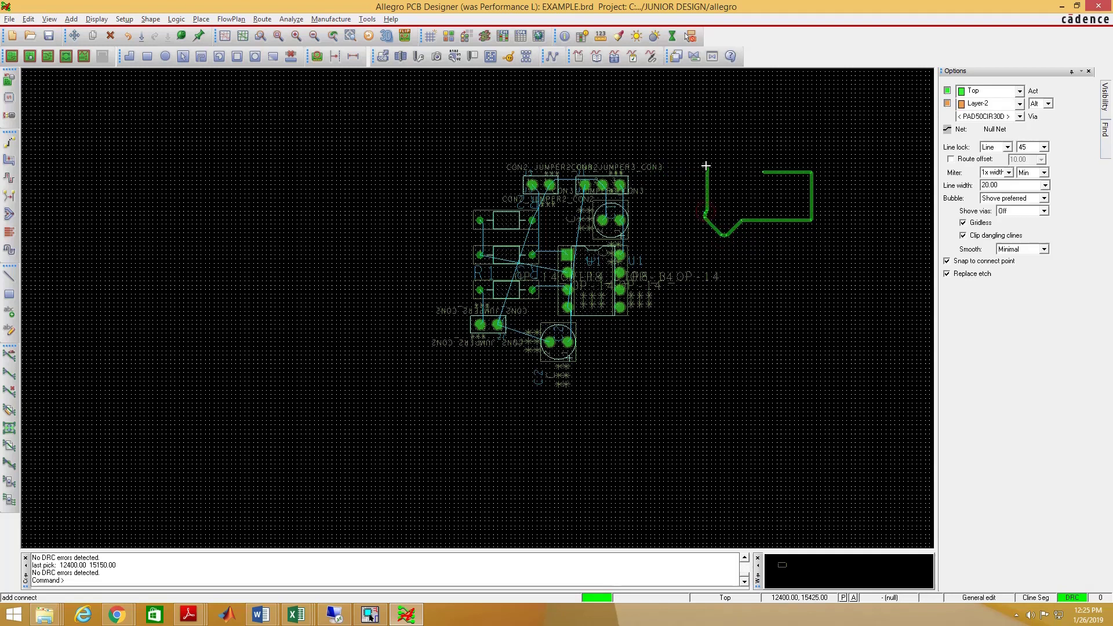
left_click(726, 148)
Turn the line lock off and extend the test trace with free-angle segments
left_click(1043, 147)
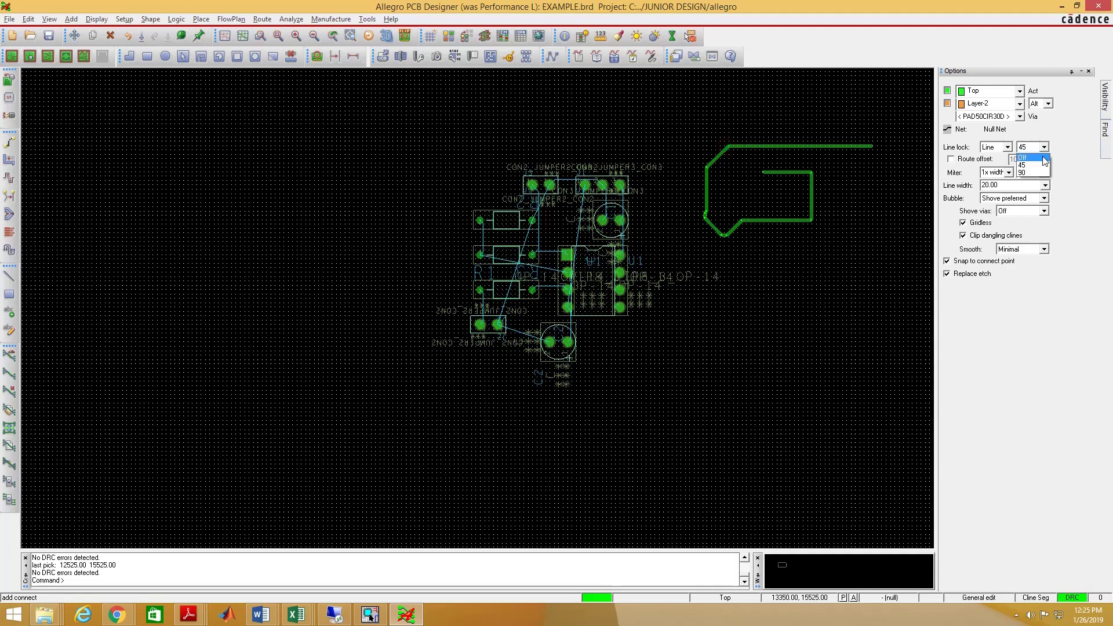
left_click(1044, 158)
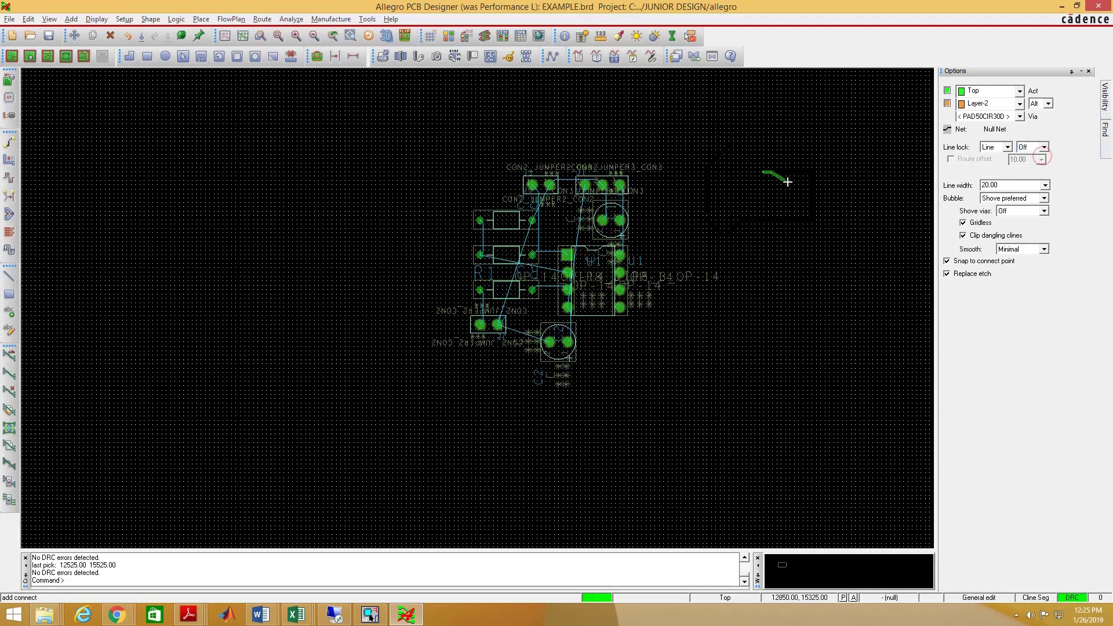
left_click(663, 107)
left_click(638, 150)
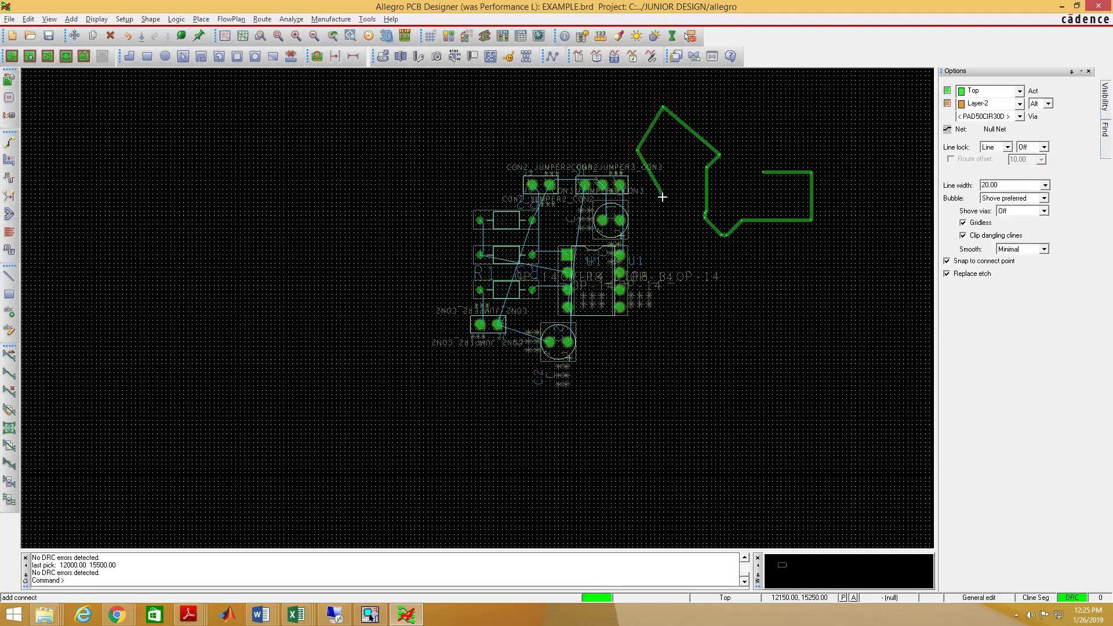
left_click(663, 233)
left_click(699, 243)
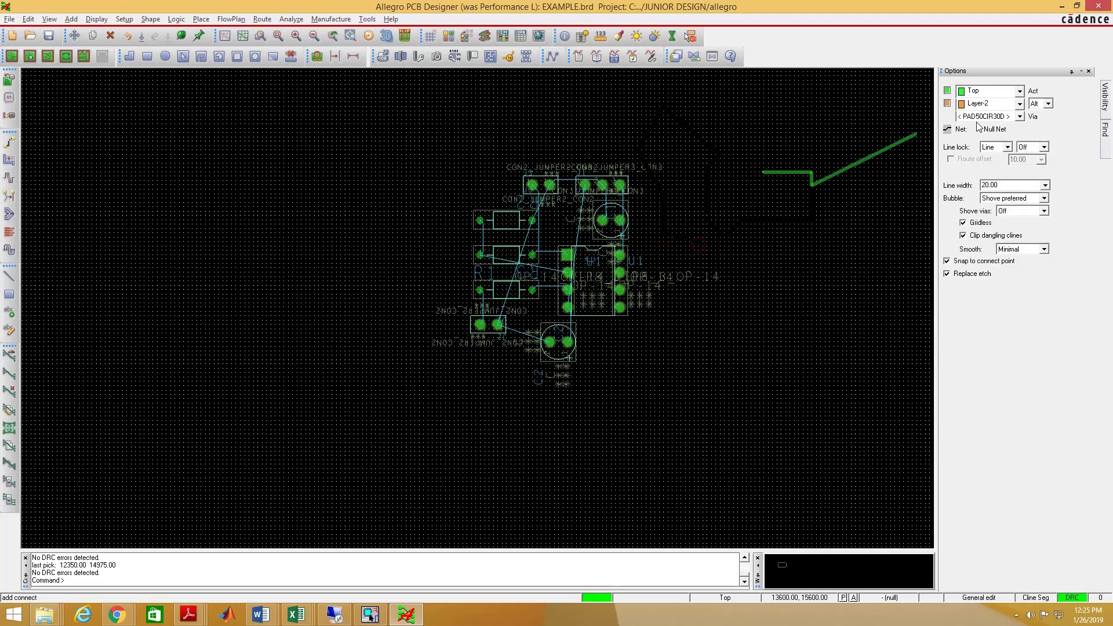
Set the line lock to 45 and discard the test trace
left_click(1044, 147)
left_click(1029, 166)
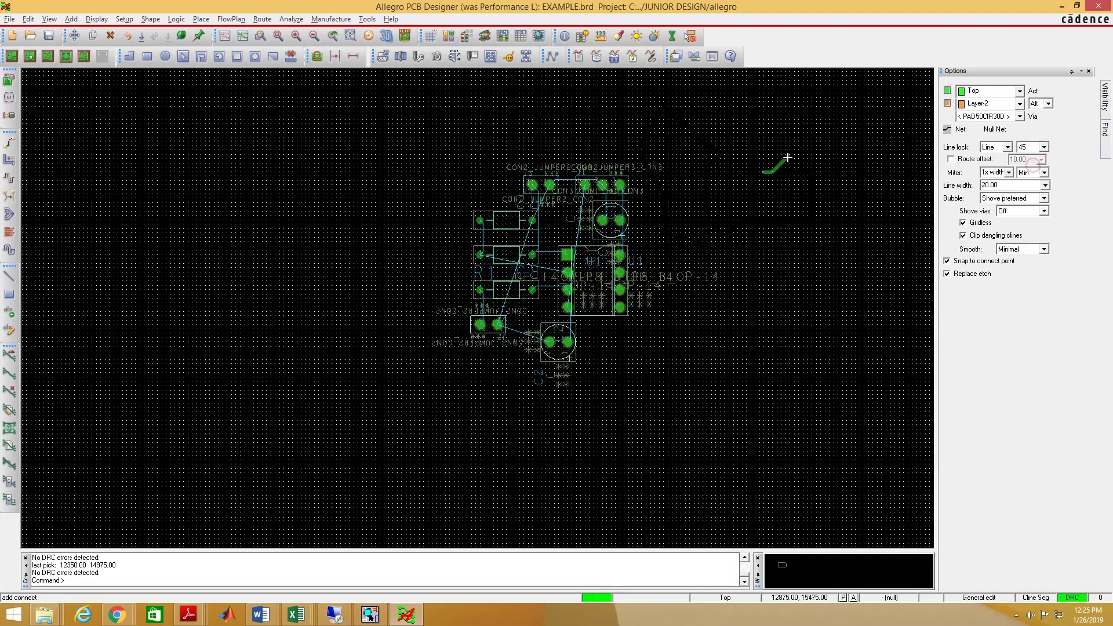
right_click(796, 141)
left_click(819, 160)
right_click(793, 142)
left_click(817, 158)
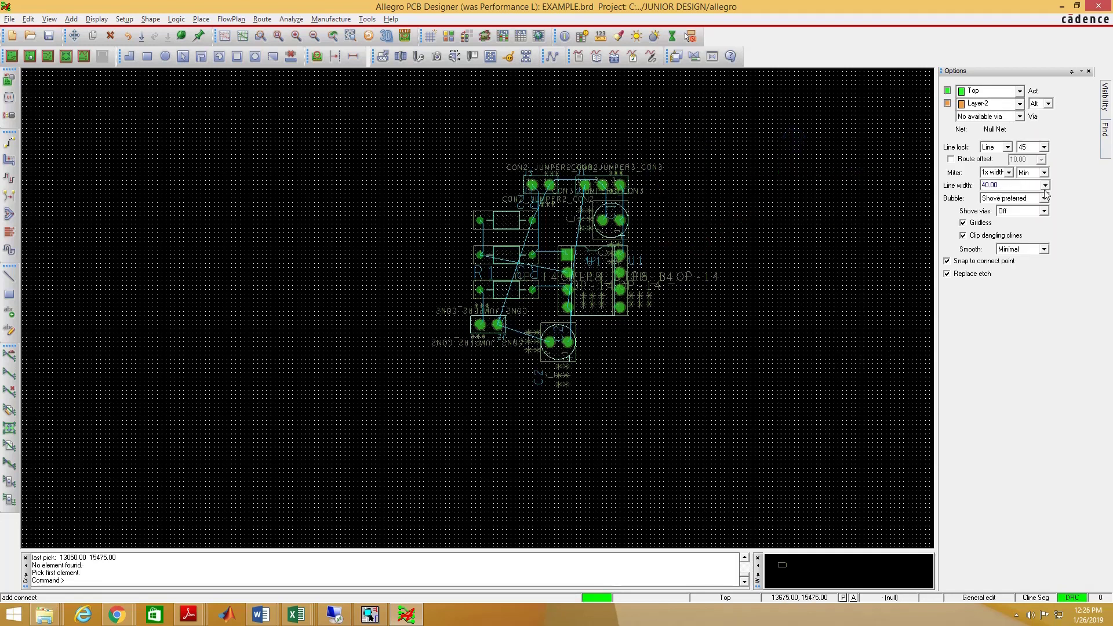
Set the line width to 20 and route a trace joining the left pins of the middle and upper resistors
left_click(1045, 185)
left_click(985, 186)
scroll(555, 210, "up", 4)
scroll(557, 217, "down", 2)
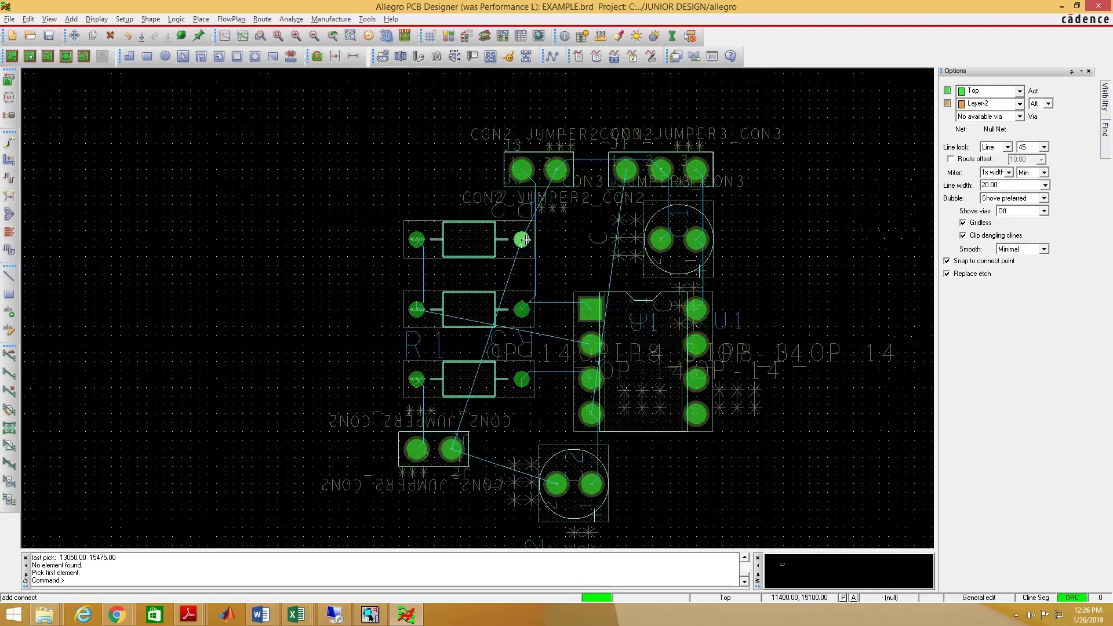
left_click(417, 310)
left_click(417, 239)
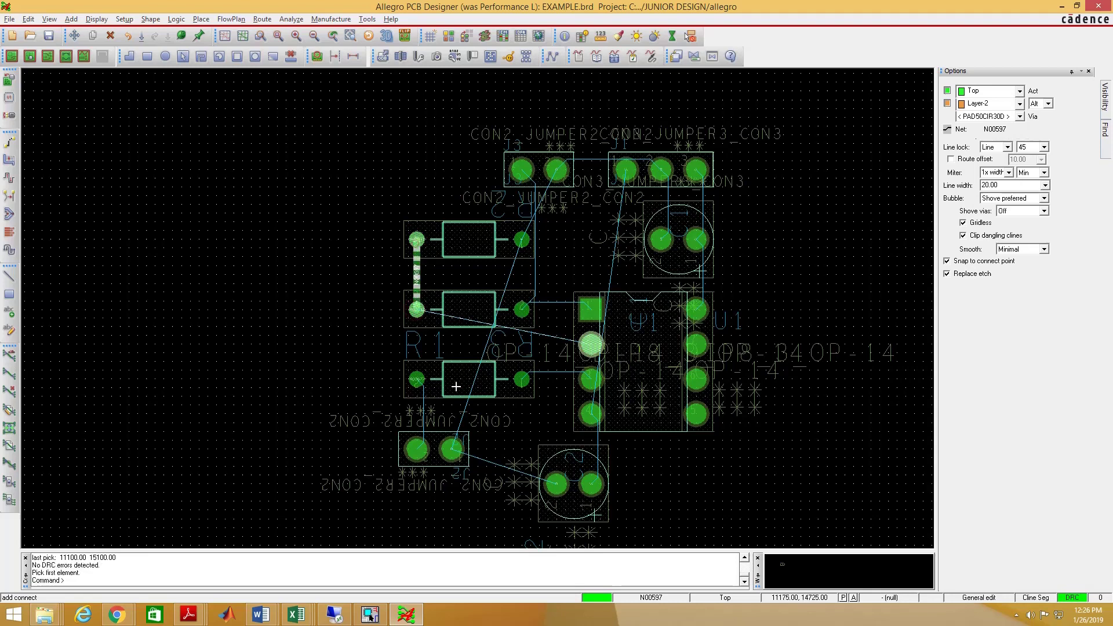
Route the right pins of the middle and lower resistors and the middle resistor's left pin to U1's adjacent pins along their ratsnest lines
left_click(523, 310)
left_click(590, 309)
left_click(522, 380)
left_click(587, 380)
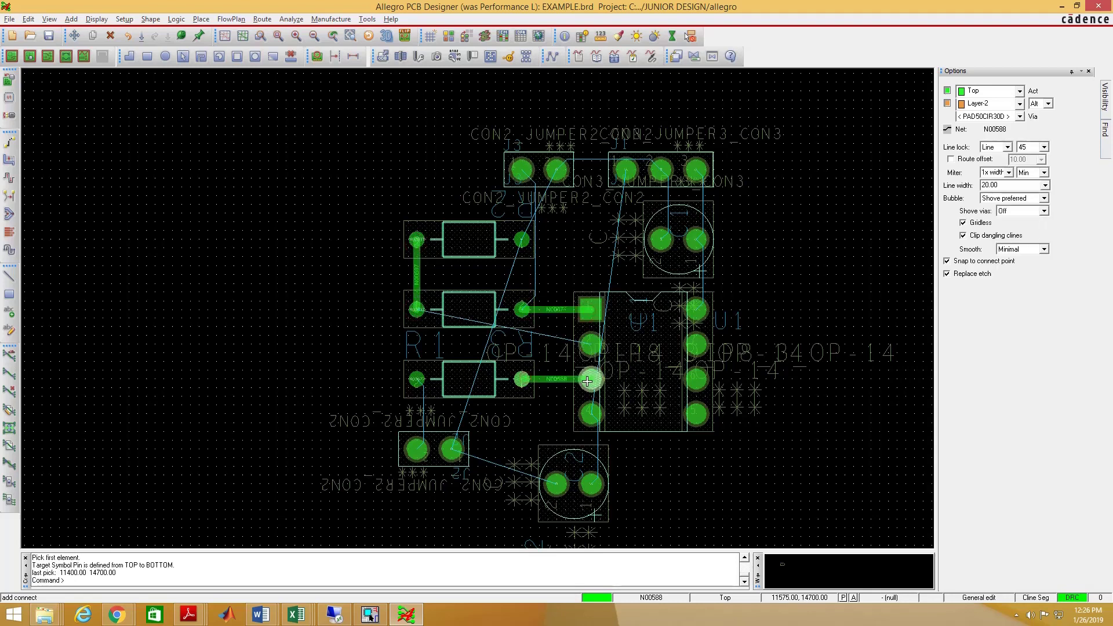
left_click(417, 310)
left_click(590, 345)
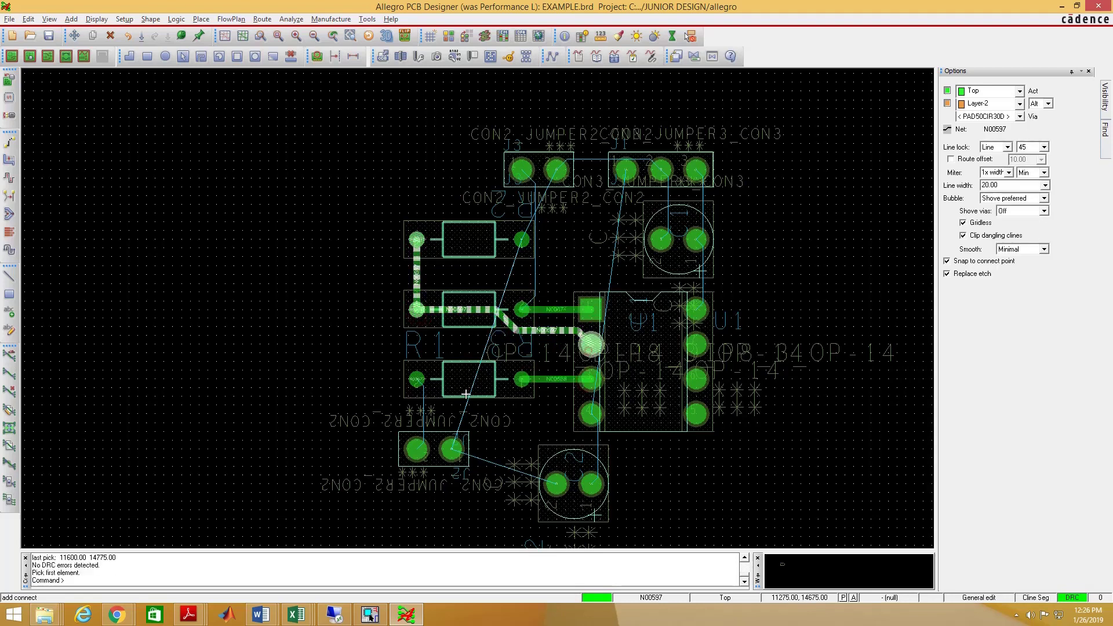
Route the lower resistor's left pin to J2's left pin, and C2's two pins to U1's lower-left pin and J2 pin 1
left_click(417, 380)
left_click(416, 449)
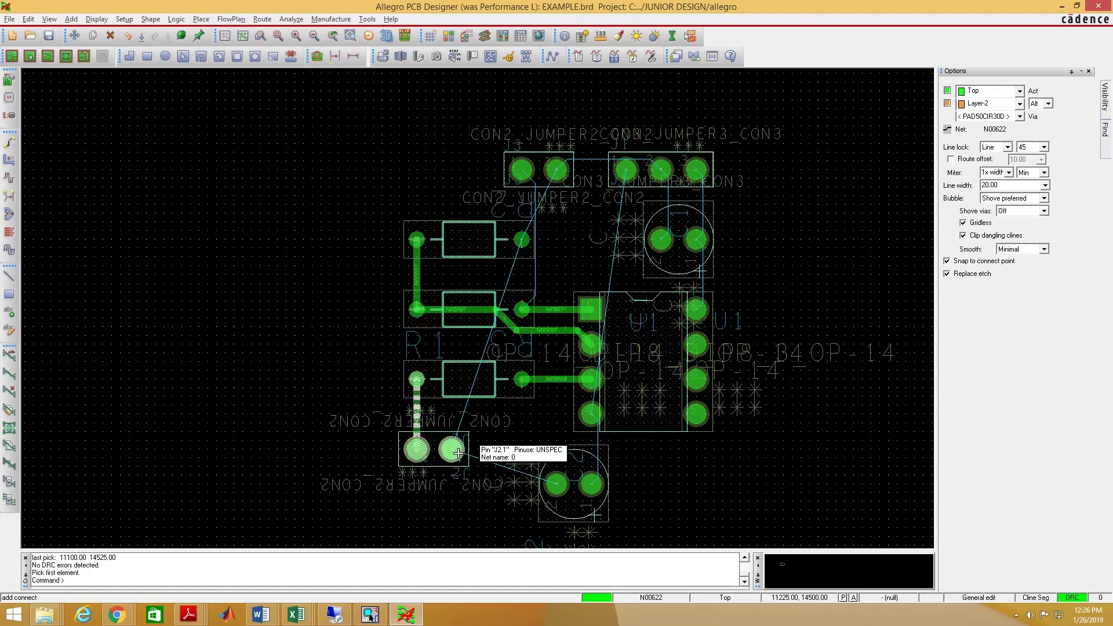
left_click(591, 484)
left_click(582, 435)
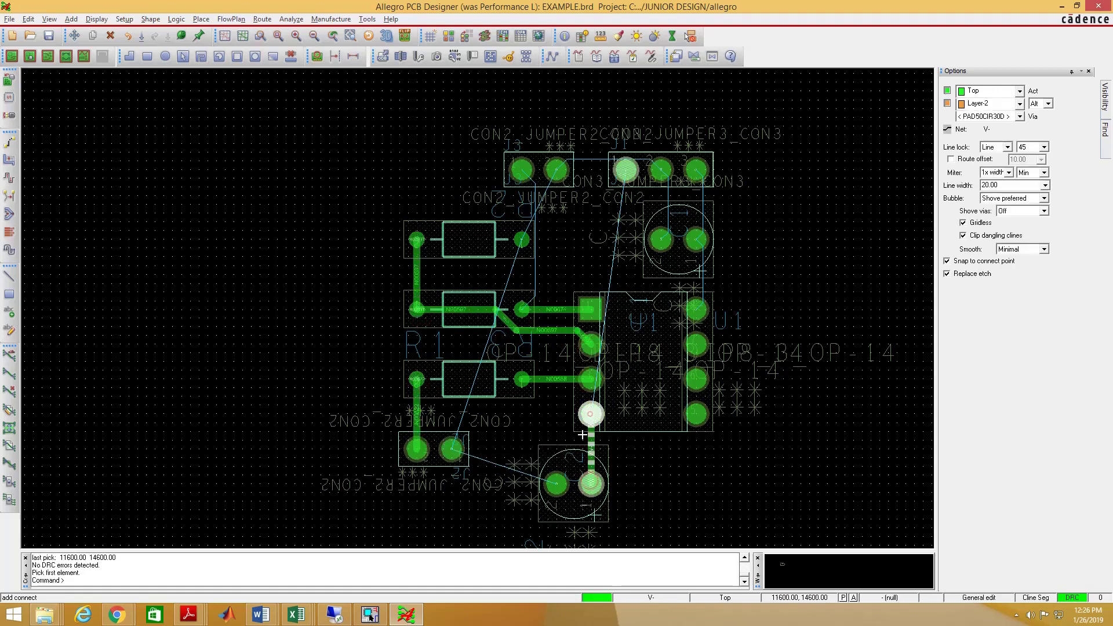
left_click(556, 484)
left_click(453, 449)
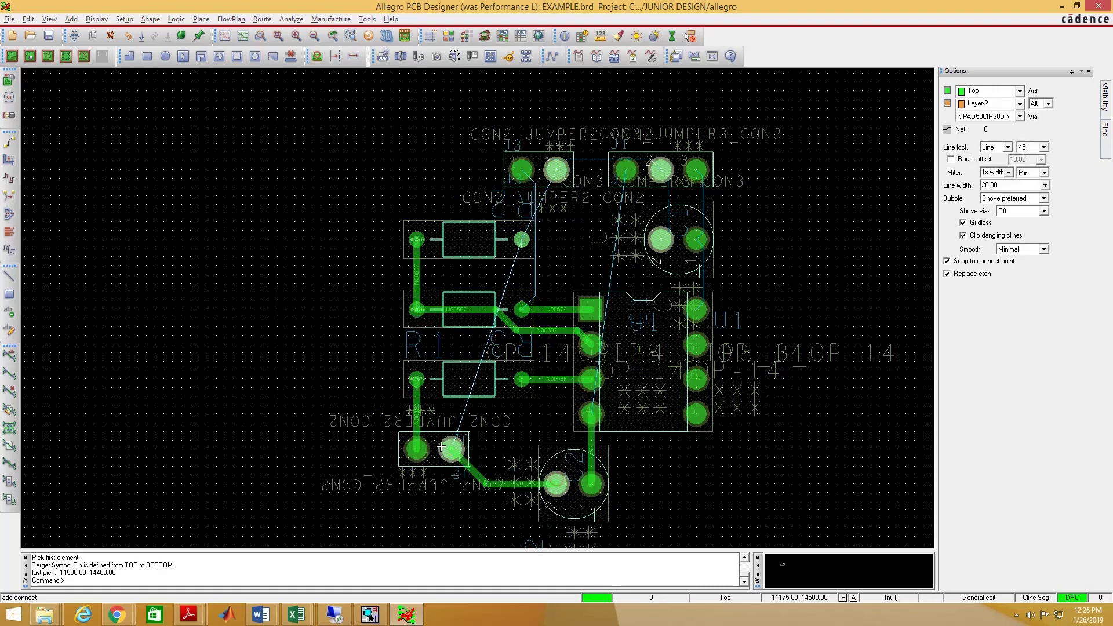
Route J3's right pin to the upper resistor's right pin, and J1's middle pin to C1's left pin
left_click(560, 176)
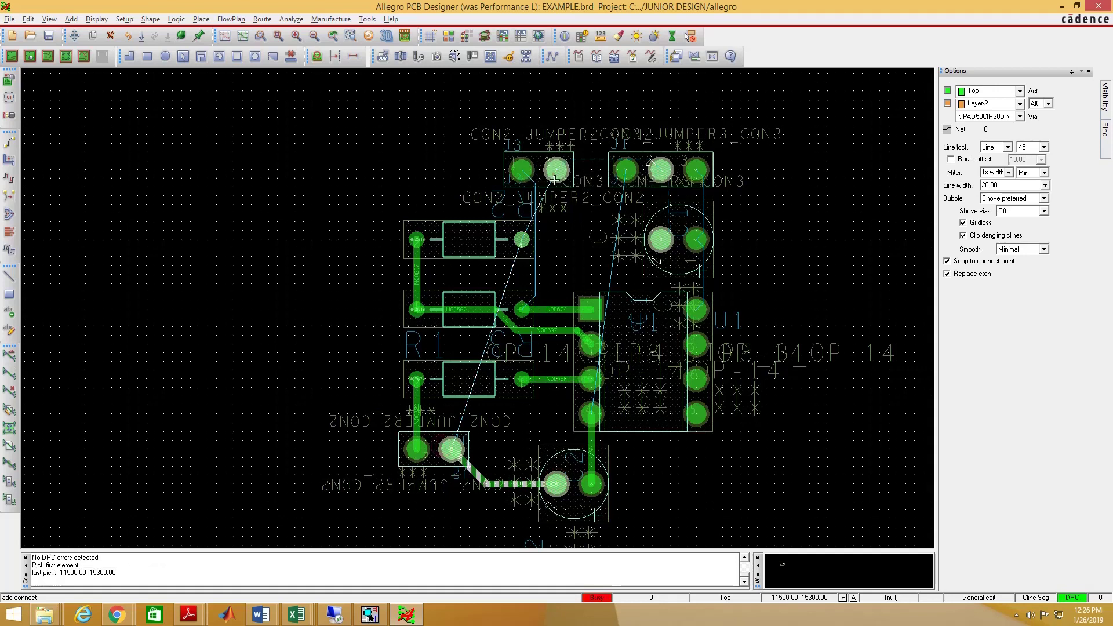
left_click(523, 241)
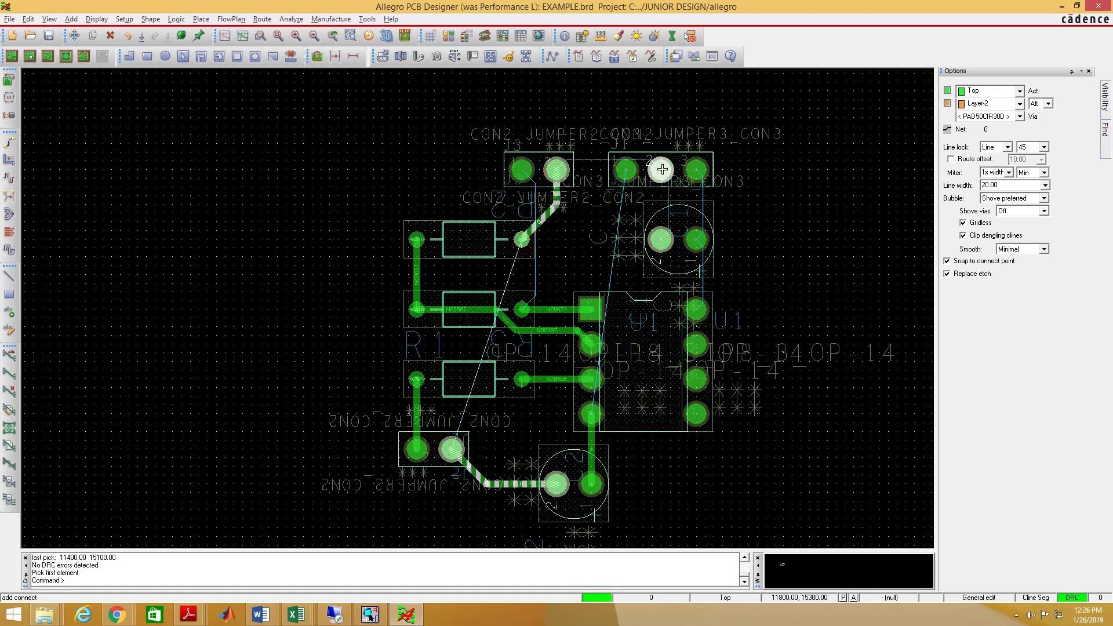
left_click(661, 170)
left_click(659, 239)
Route J1's right pin through C1 to U1's upper-right pin, and J1's left pin to U1's lower-left pin
left_click(696, 169)
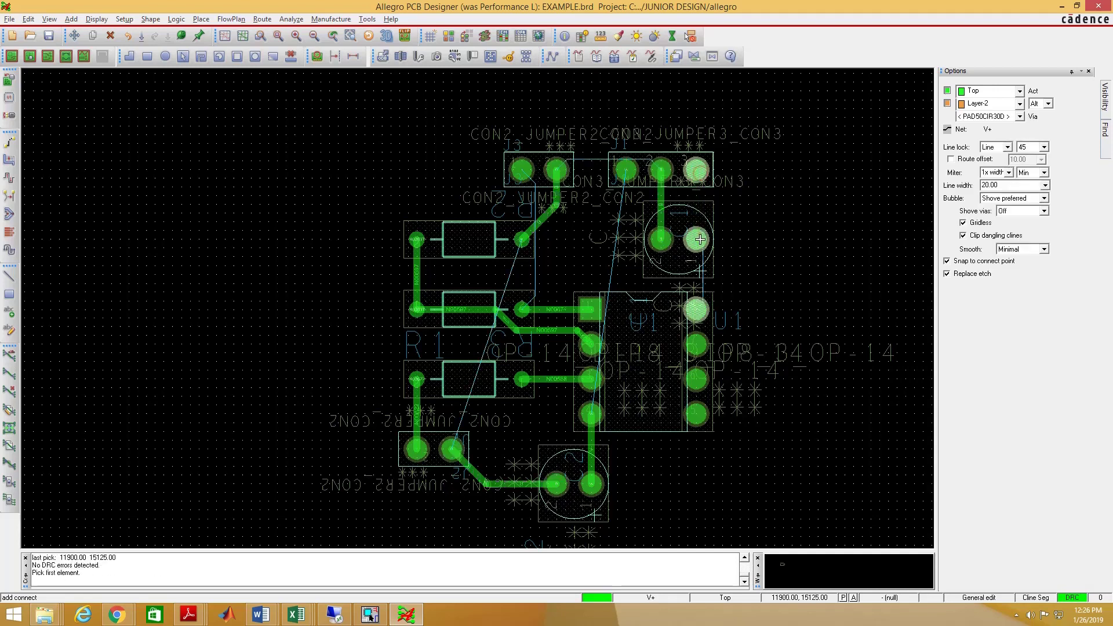
left_click(695, 311)
left_click(626, 170)
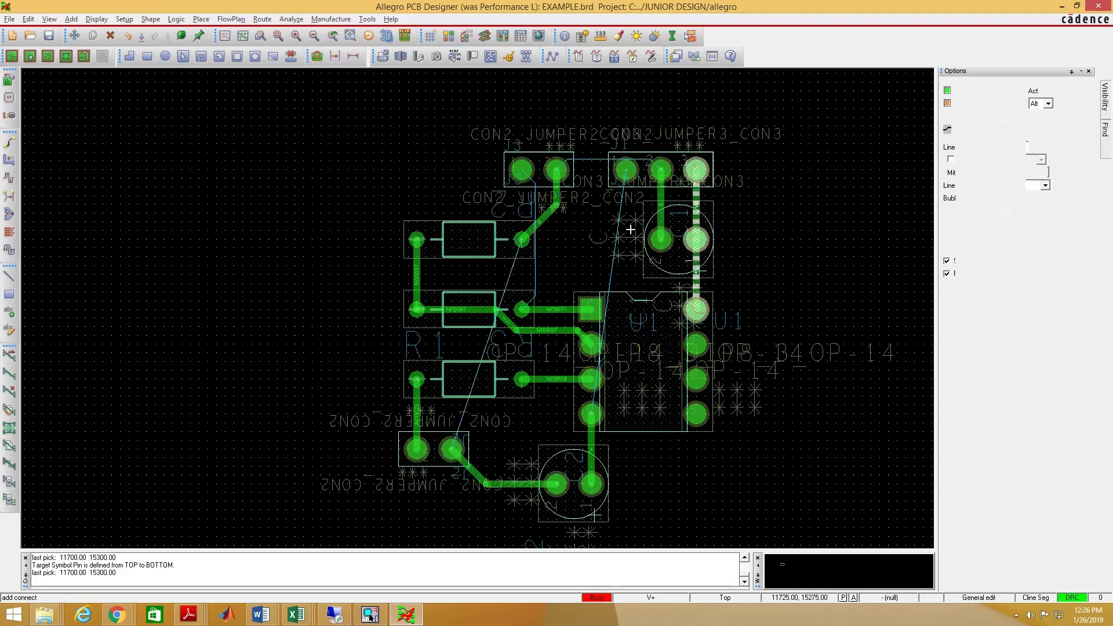
left_click(591, 413)
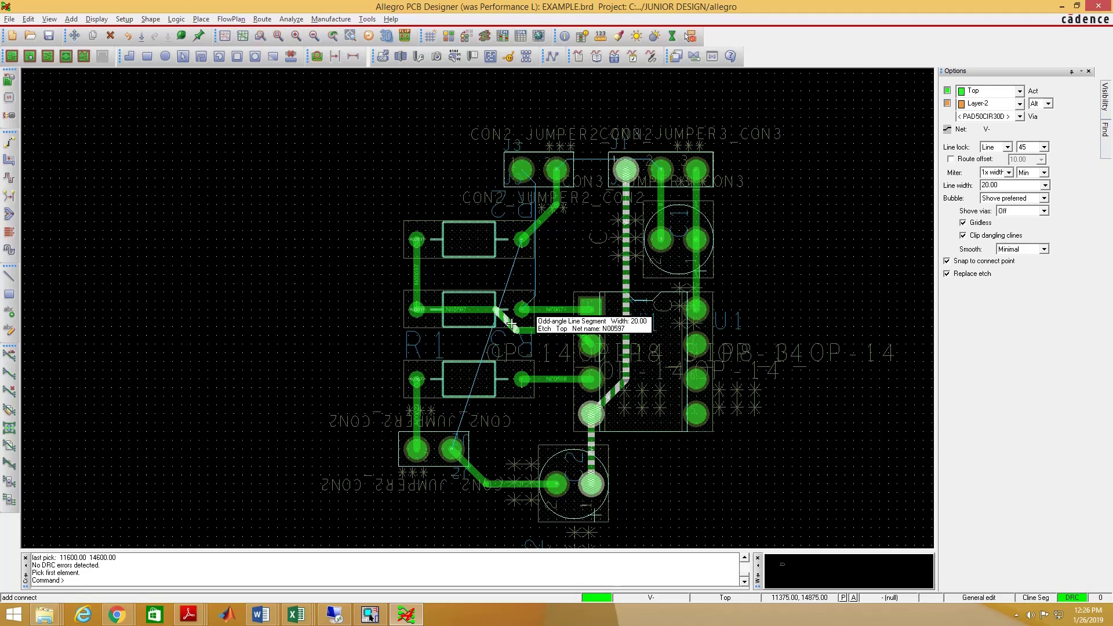
Try to route a trace from J2 pin 1 around the outside of the resistors toward the upper resistor's right pin
left_click(452, 452)
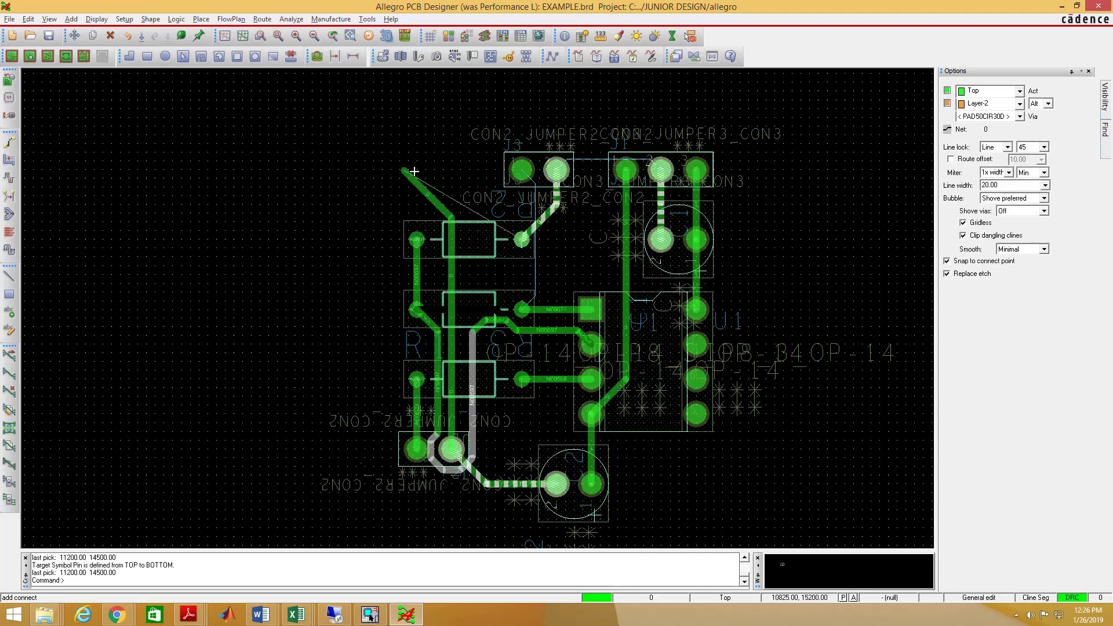
left_click(414, 506)
left_click(294, 384)
left_click(347, 325)
left_click(416, 189)
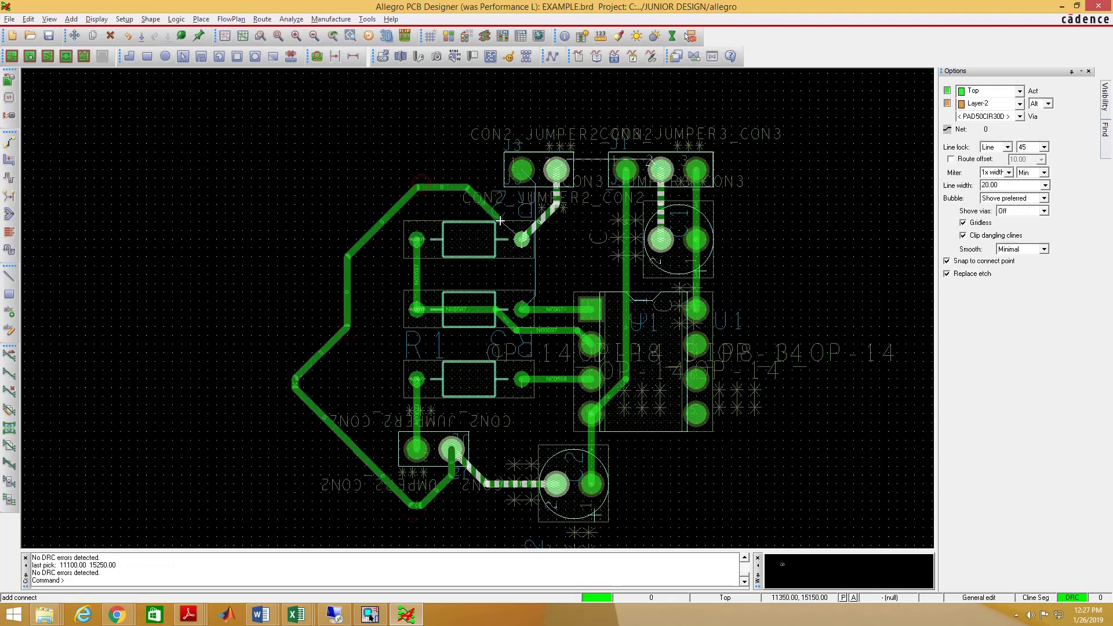
Undo the segments of the trace around the resistors and abandon that route
right_click(482, 198)
left_click(507, 217)
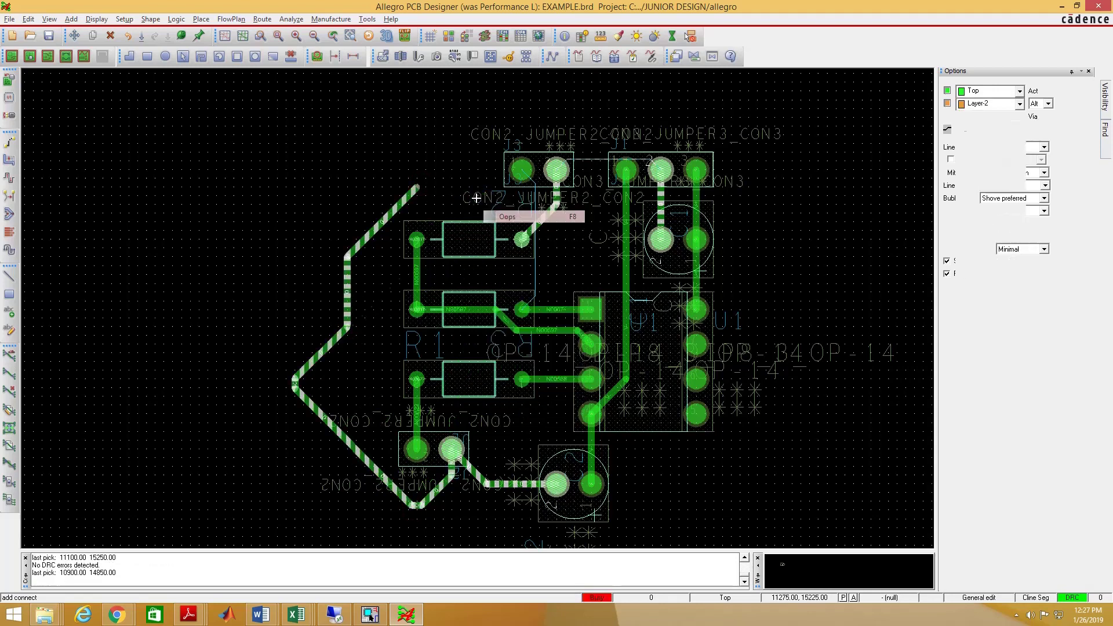
right_click(402, 198)
left_click(429, 217)
right_click(363, 211)
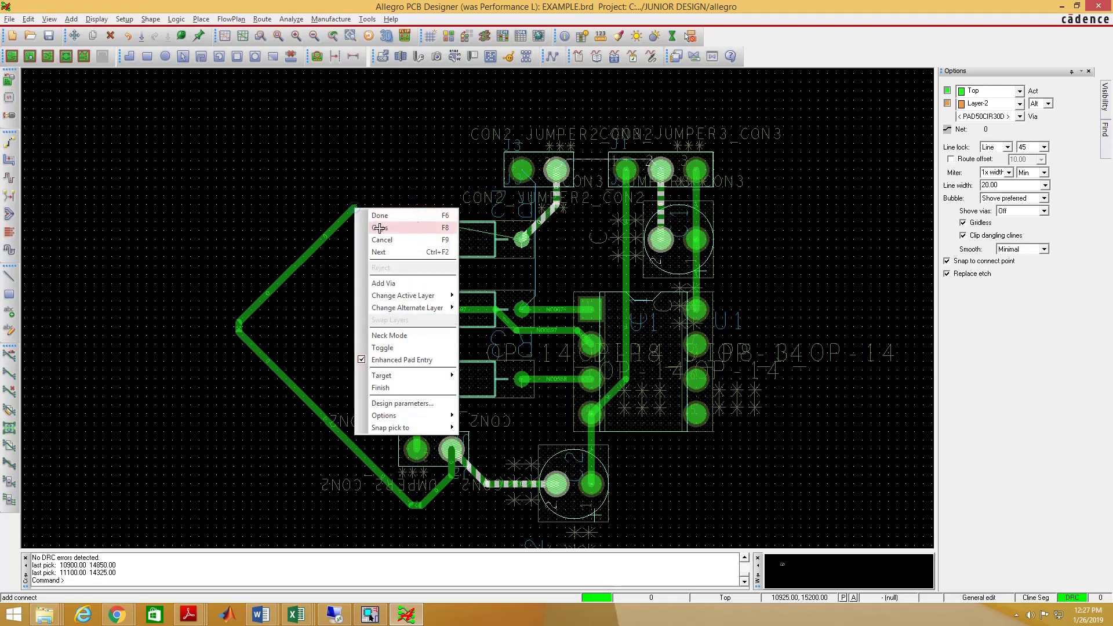
left_click(382, 229)
right_click(326, 253)
left_click(344, 266)
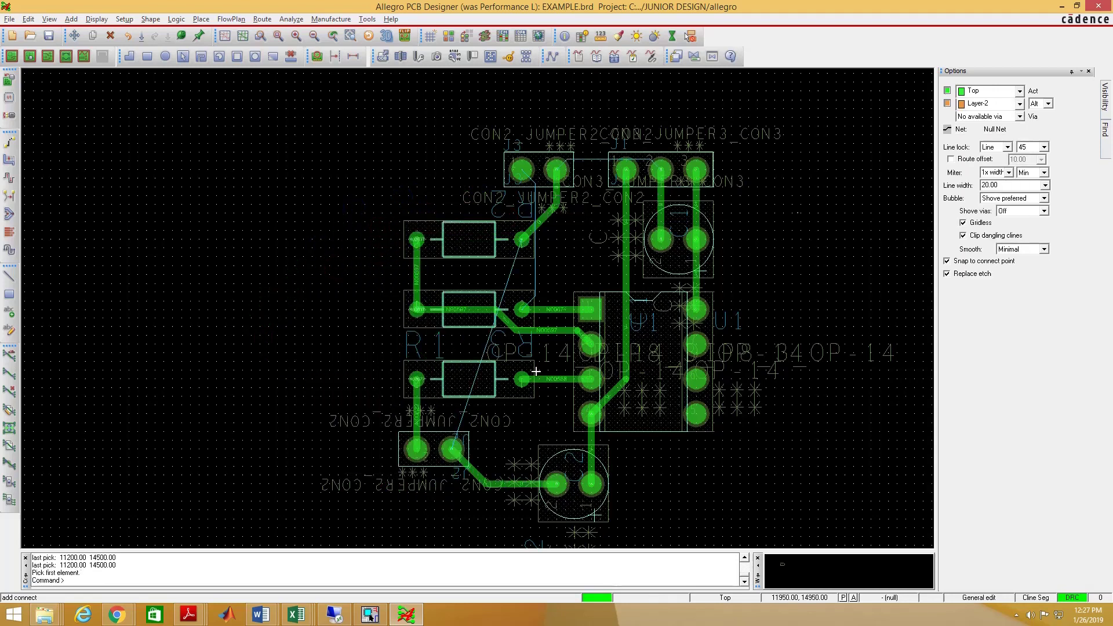
Start a Top-layer trace at J2's right pin and end it in a via between the middle and lower resistors
left_click(452, 449)
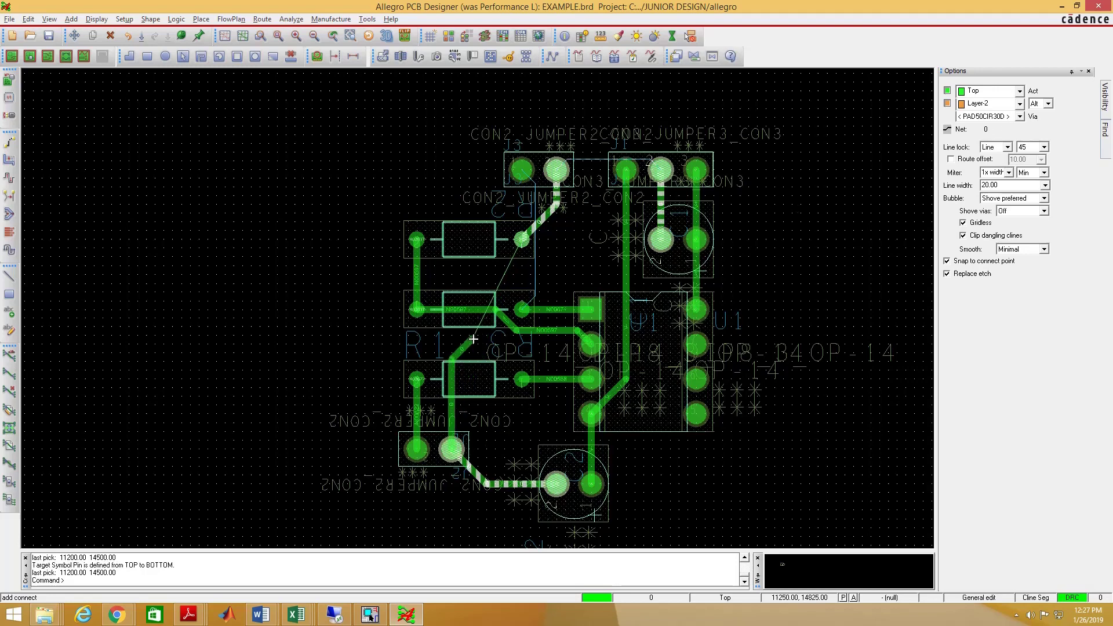
scroll(474, 339, "up", 2)
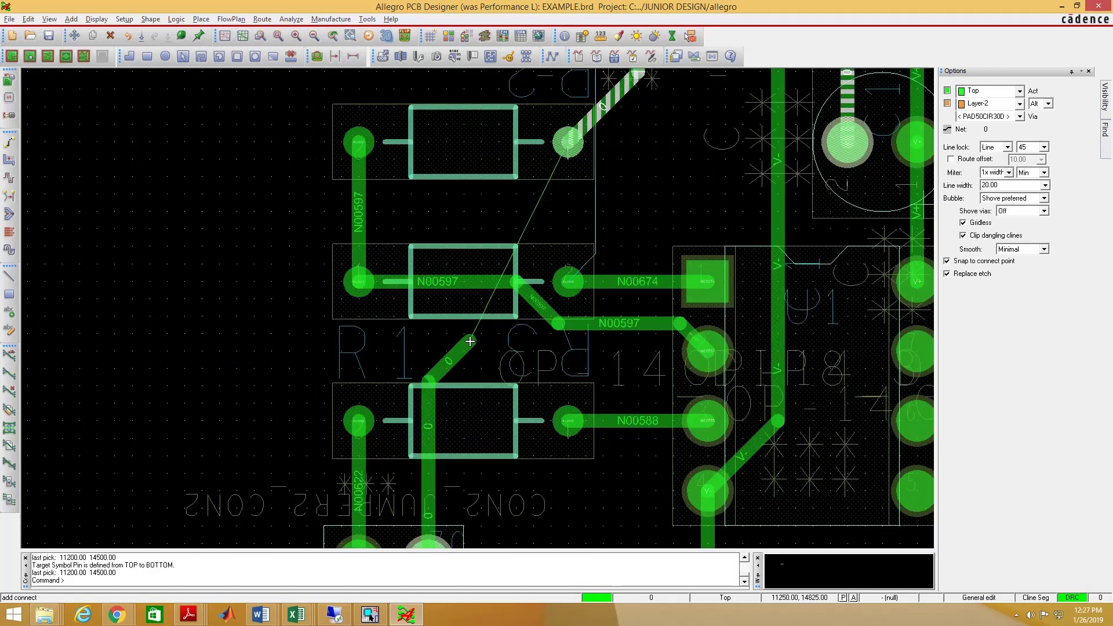
double_click(470, 341)
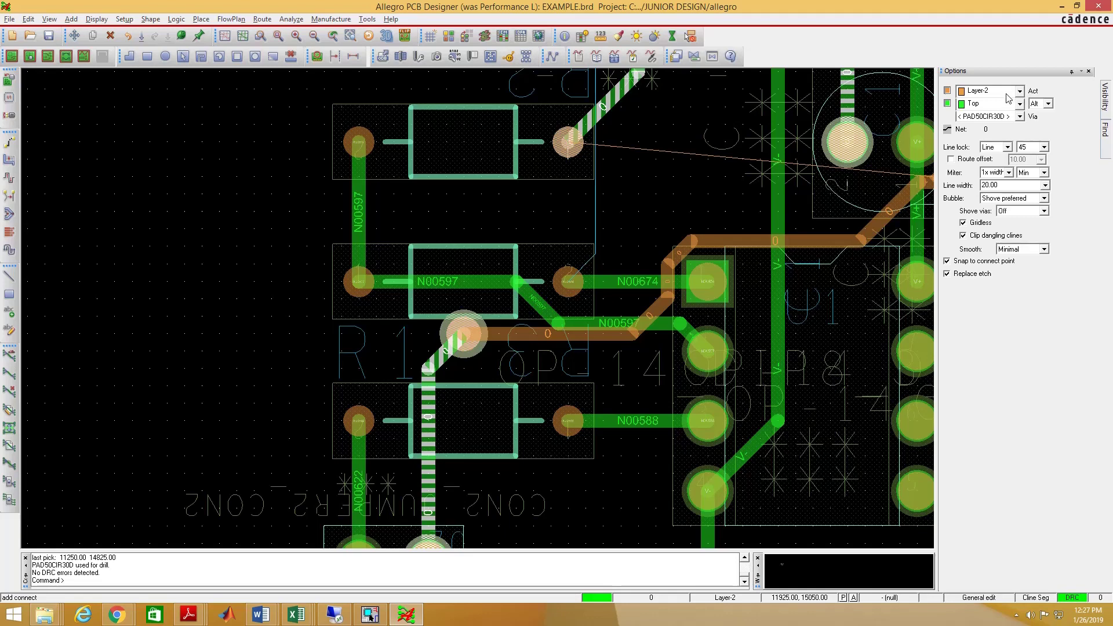
Continue the trace from the via on the Bottom layer to the upper resistor's right pin and finish routing
left_click(1018, 91)
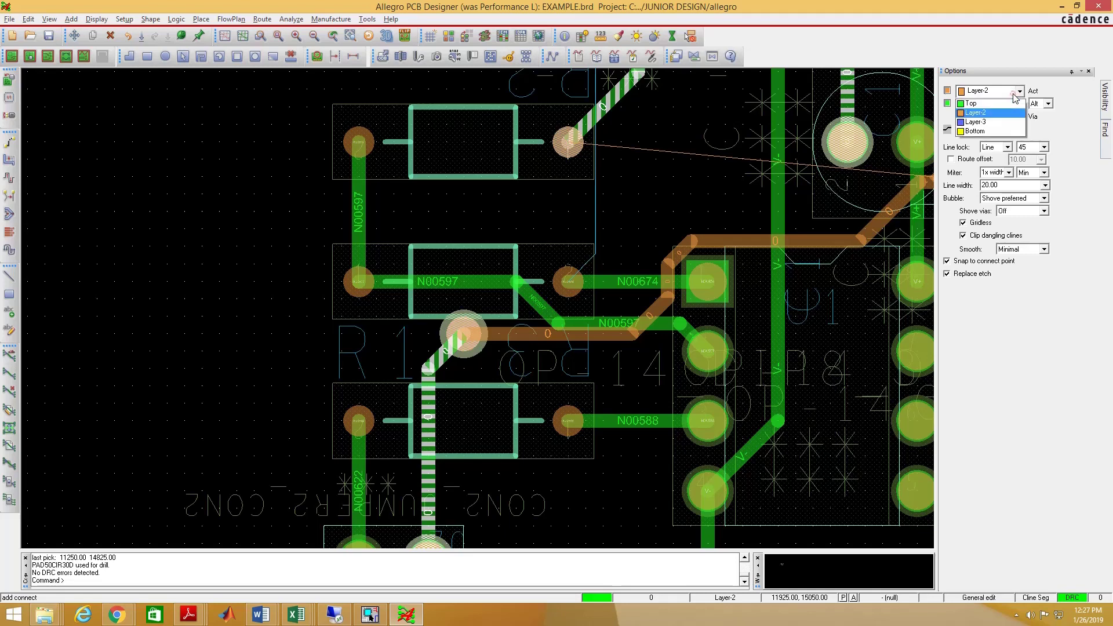
left_click(990, 132)
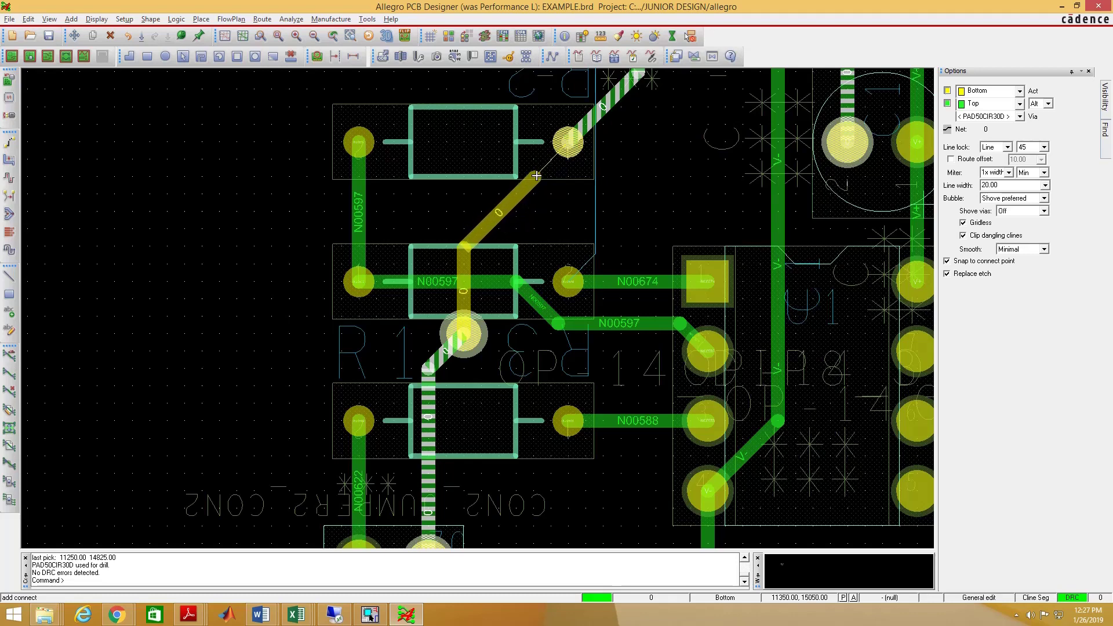
left_click(565, 147)
scroll(552, 223, "down", 2)
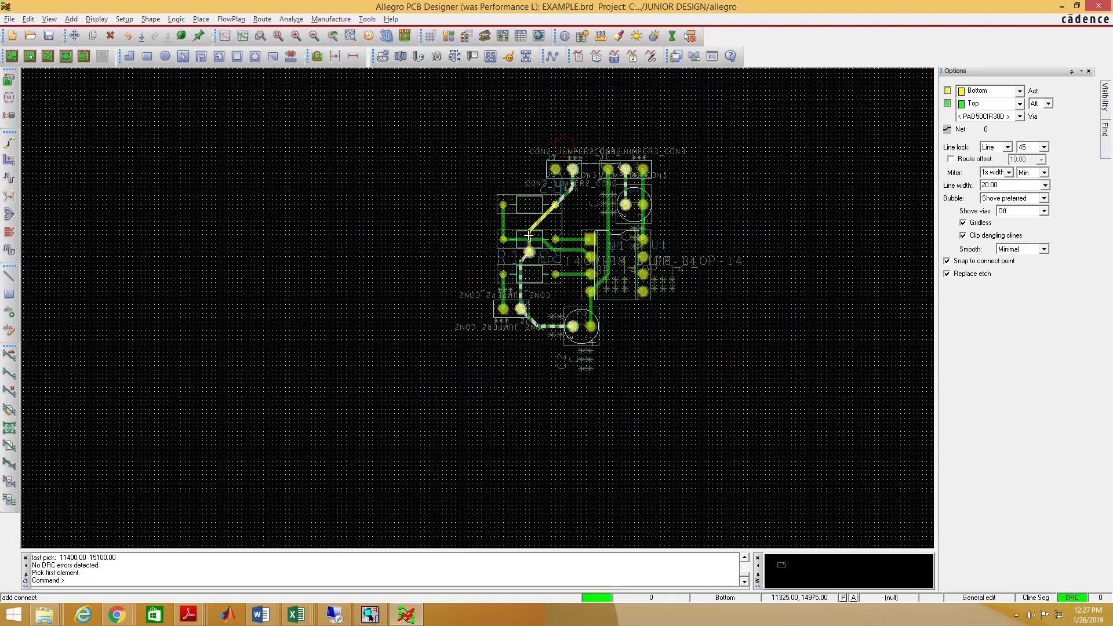
right_click(464, 237)
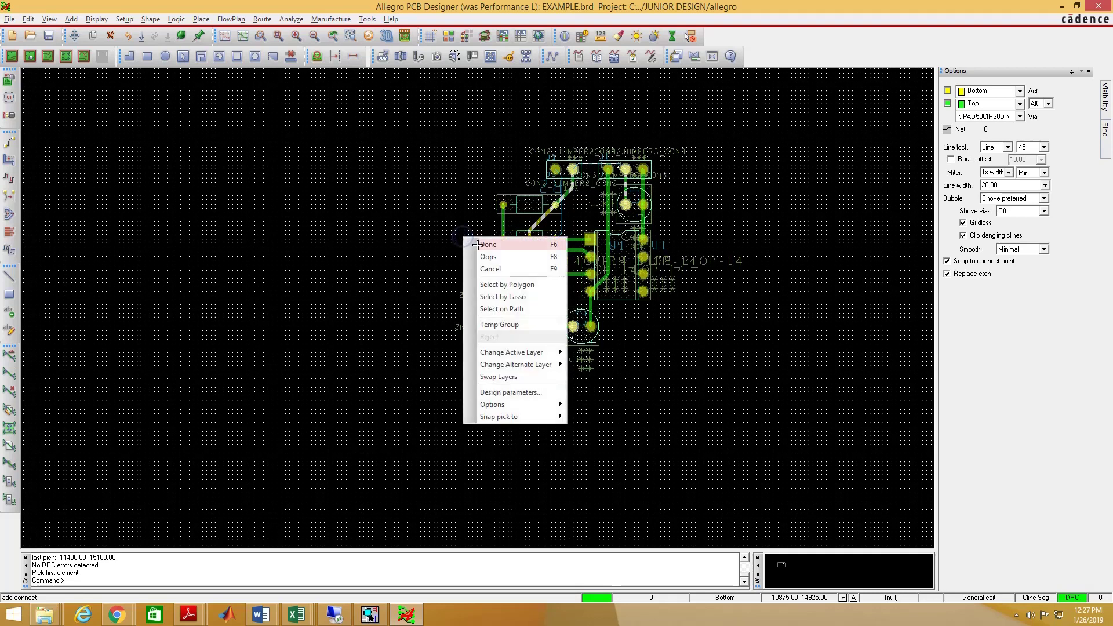
left_click(472, 242)
Examine the via and the Top and Bottom segments of the trace between J2 and the upper resistor
scroll(565, 207, "up", 2)
scroll(517, 269, "down", 2)
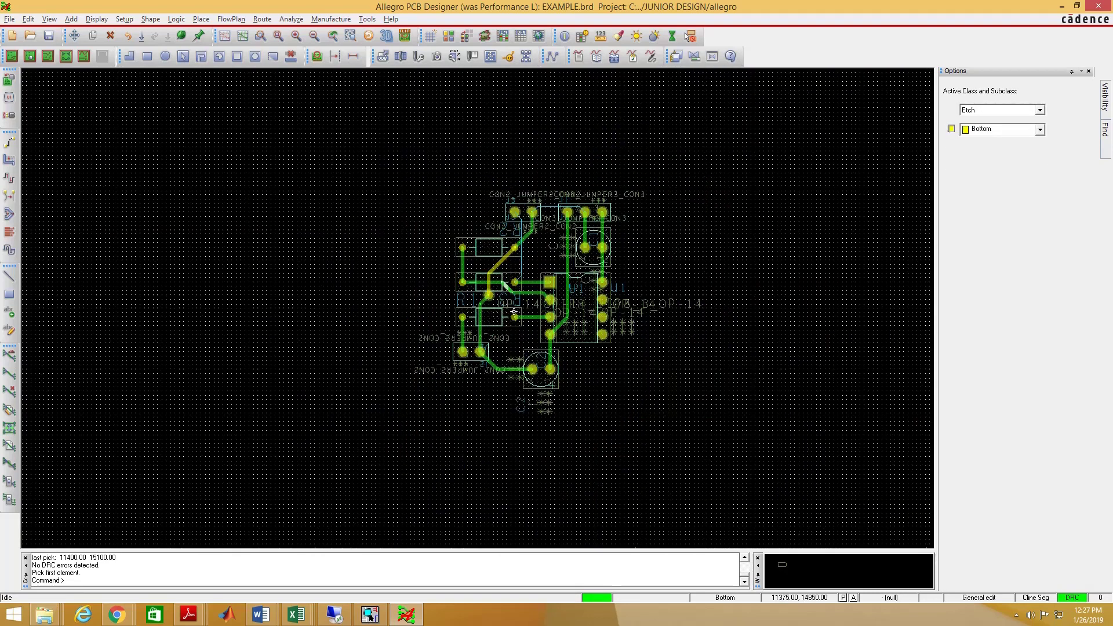
scroll(512, 334, "up", 1)
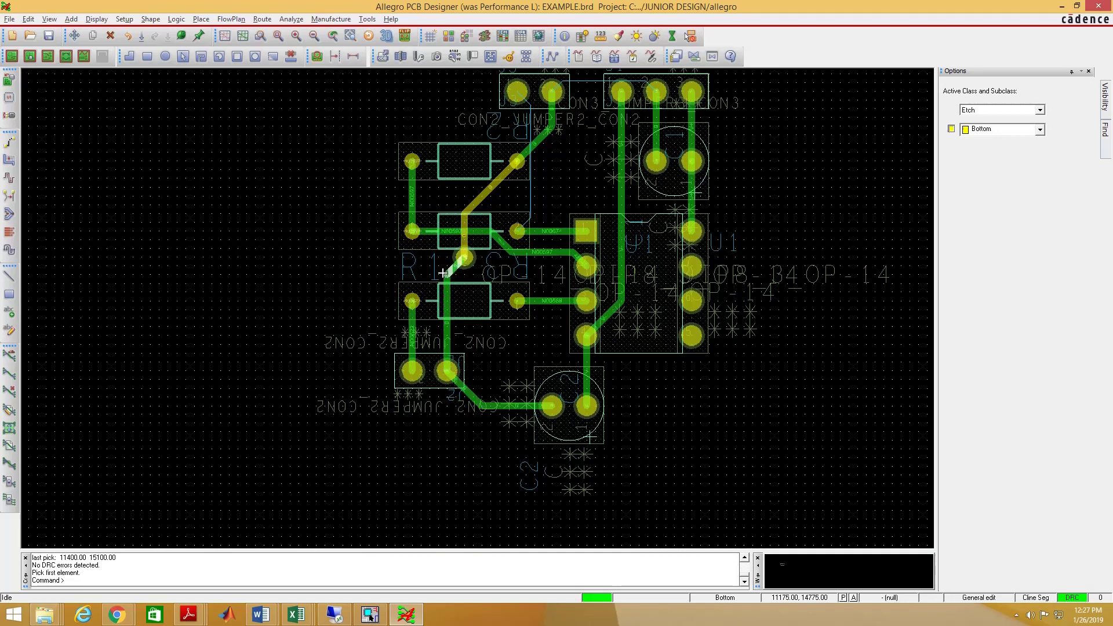
scroll(455, 323, "up", 1)
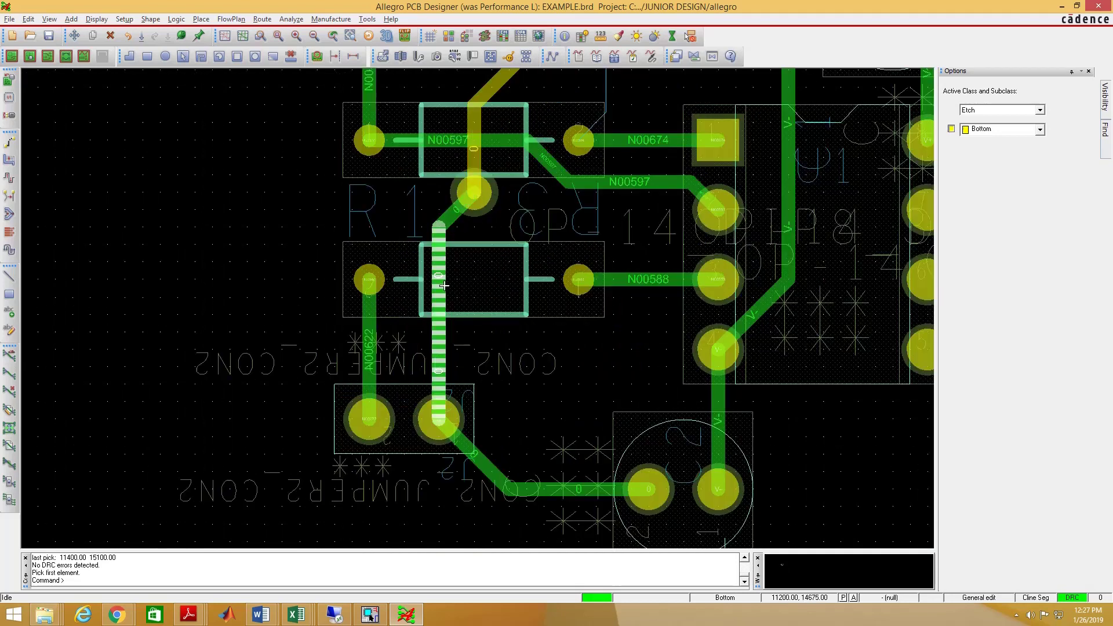
scroll(448, 371, "down", 1)
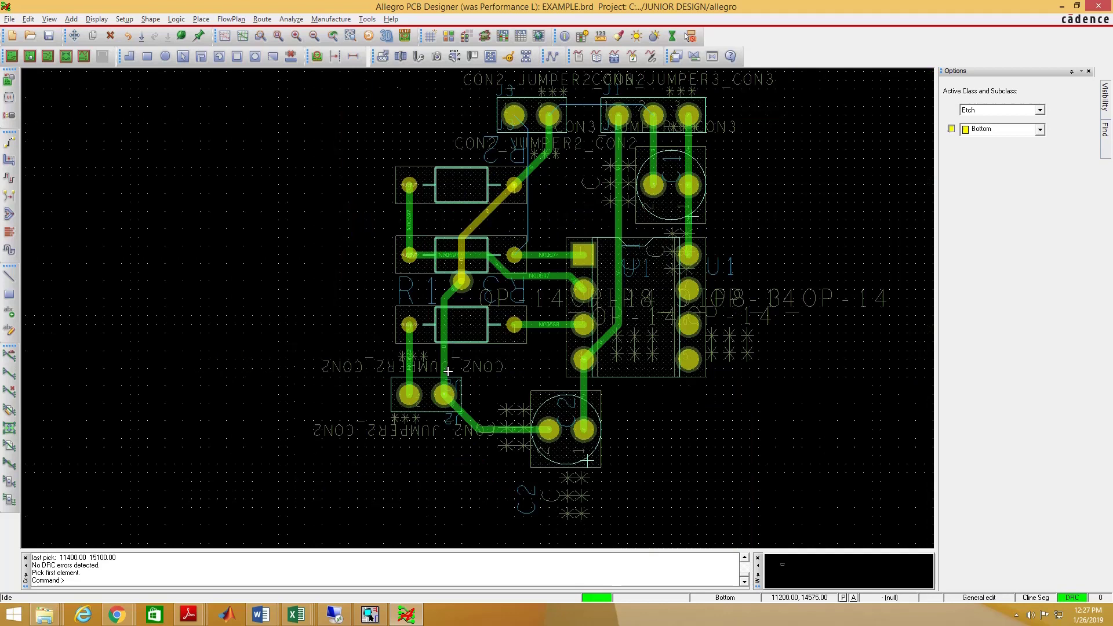
left_click(515, 190)
scroll(471, 284, "up", 1)
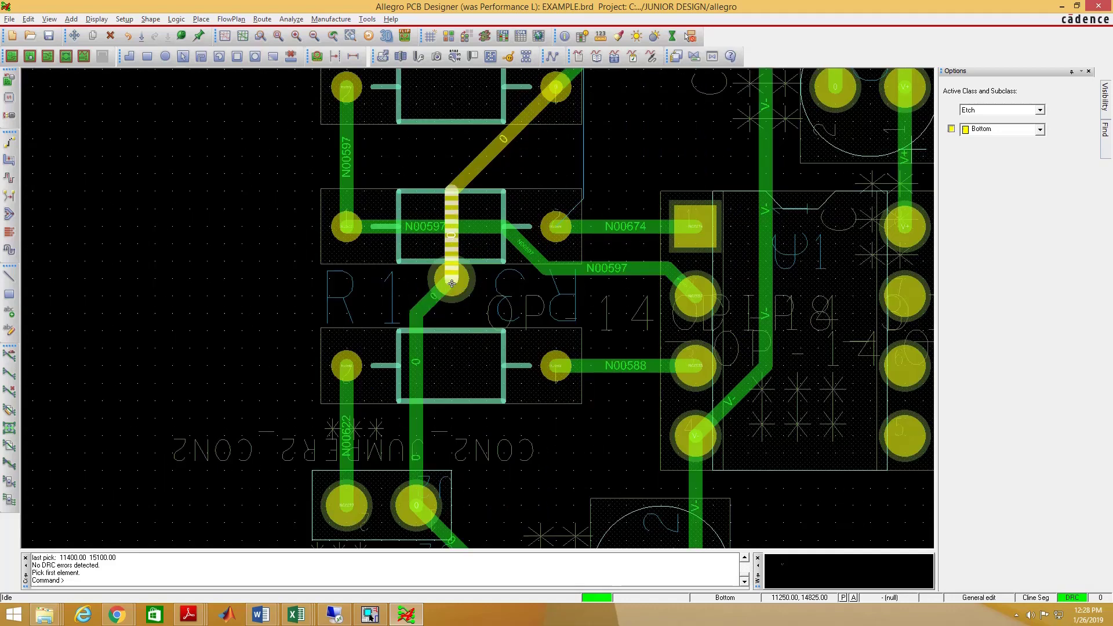
scroll(459, 289, "down", 3)
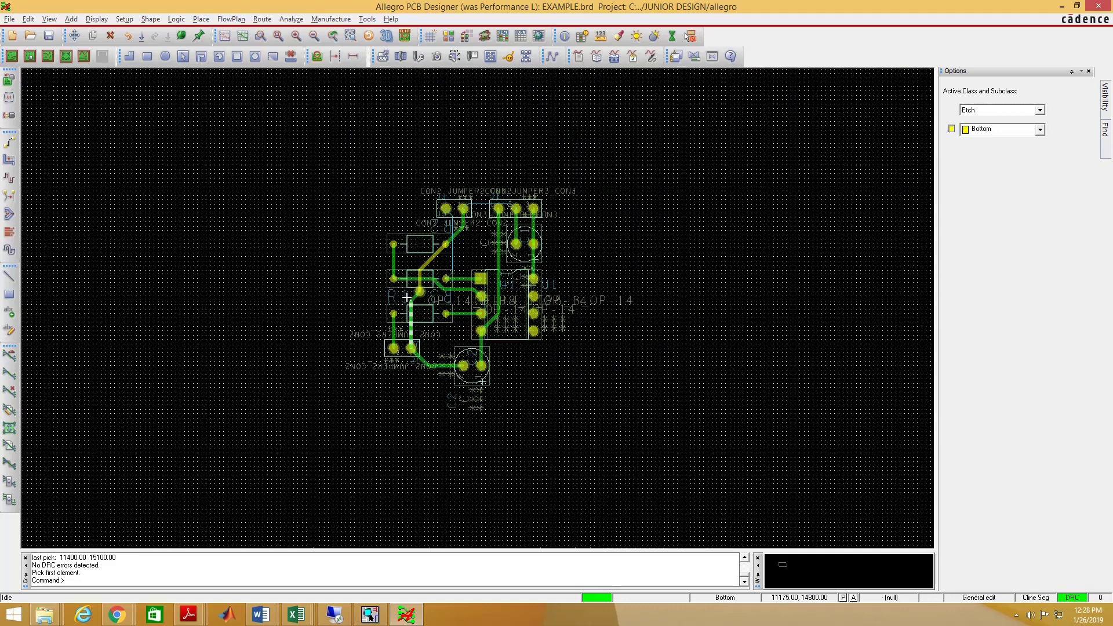
scroll(448, 264, "up", 3)
scroll(457, 278, "down", 1)
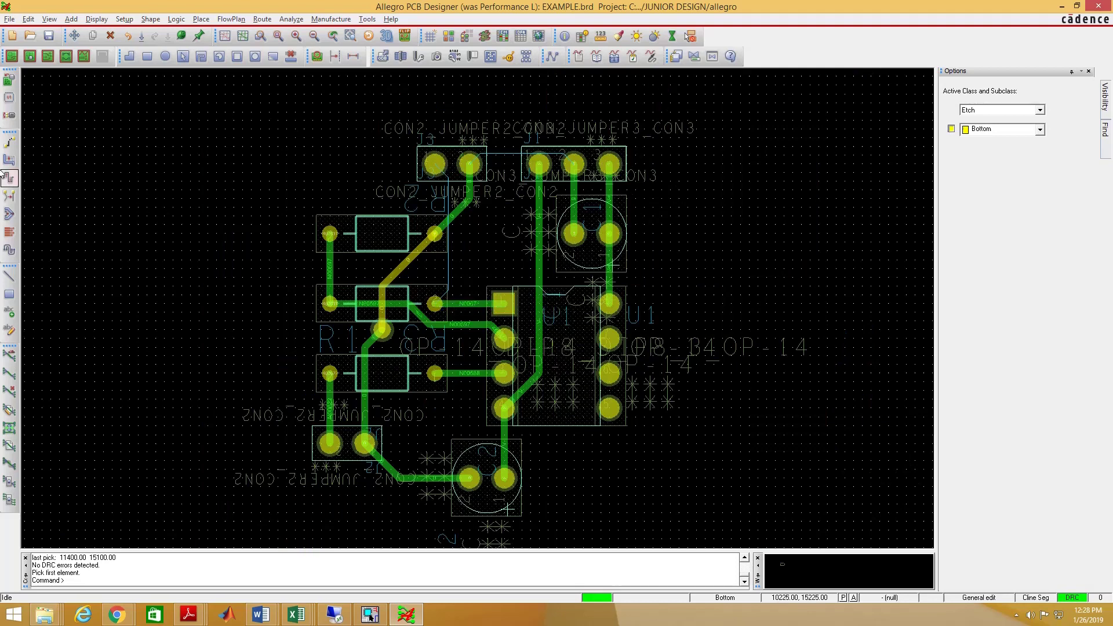
Route J3's left pin on the Top layer through the upper resistor's body to the middle resistor's right pin
left_click(8, 143)
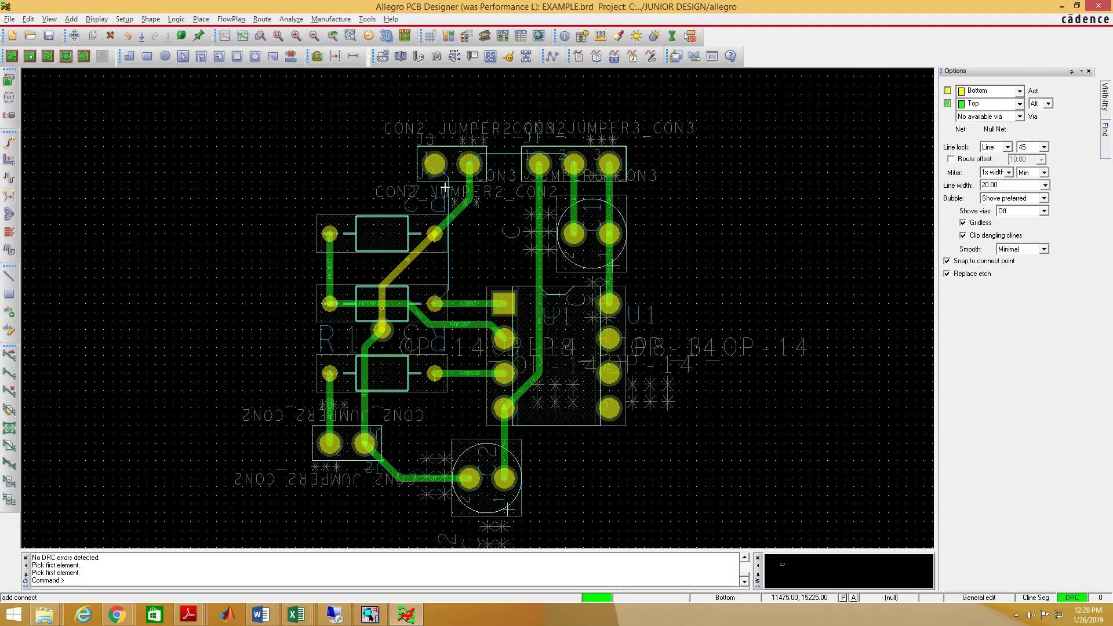
left_click(434, 165)
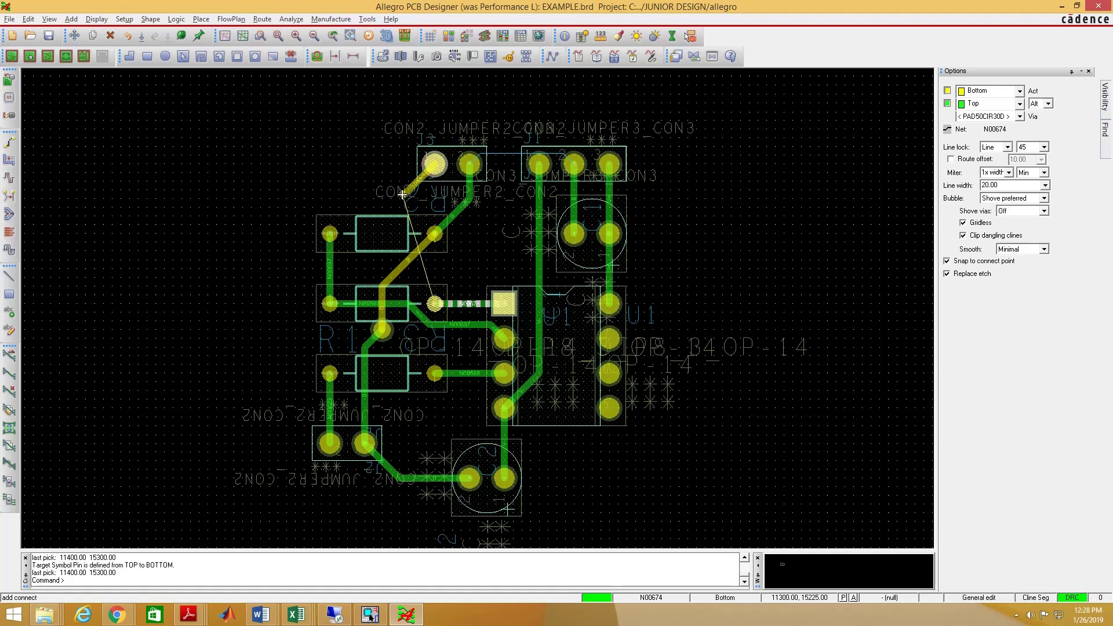
left_click(988, 93)
left_click(991, 103)
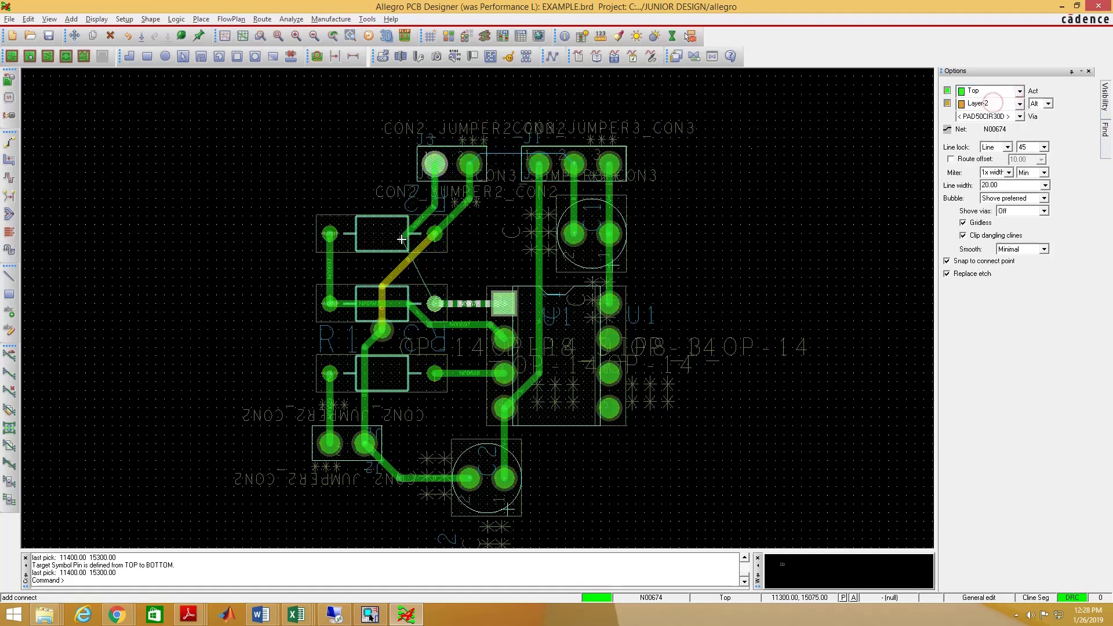
left_click(381, 219)
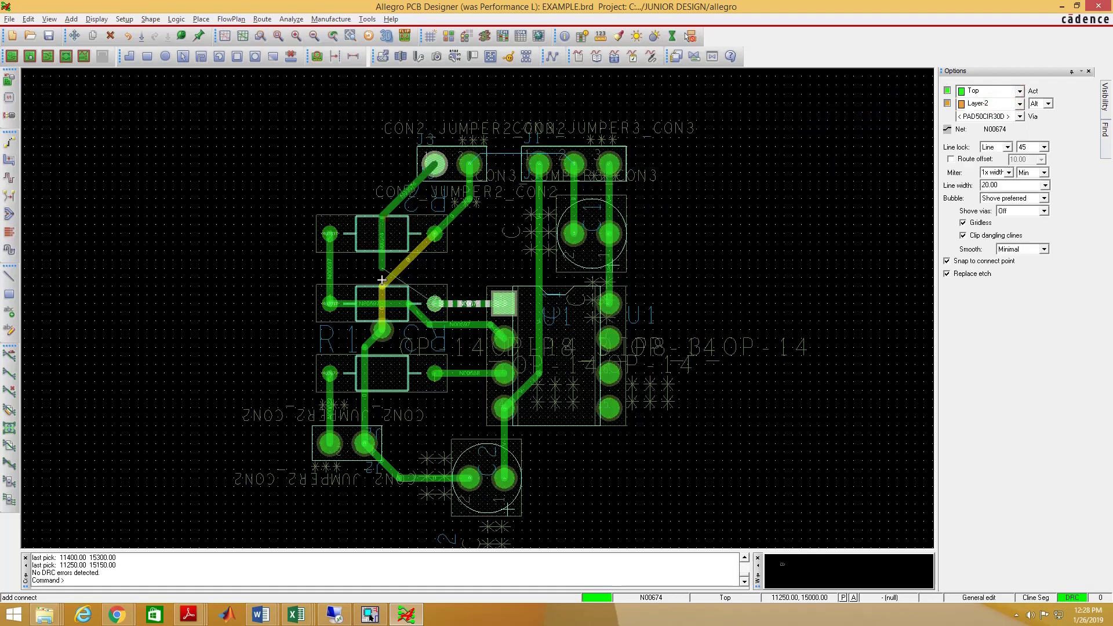
left_click(434, 302)
right_click(294, 142)
left_click(307, 150)
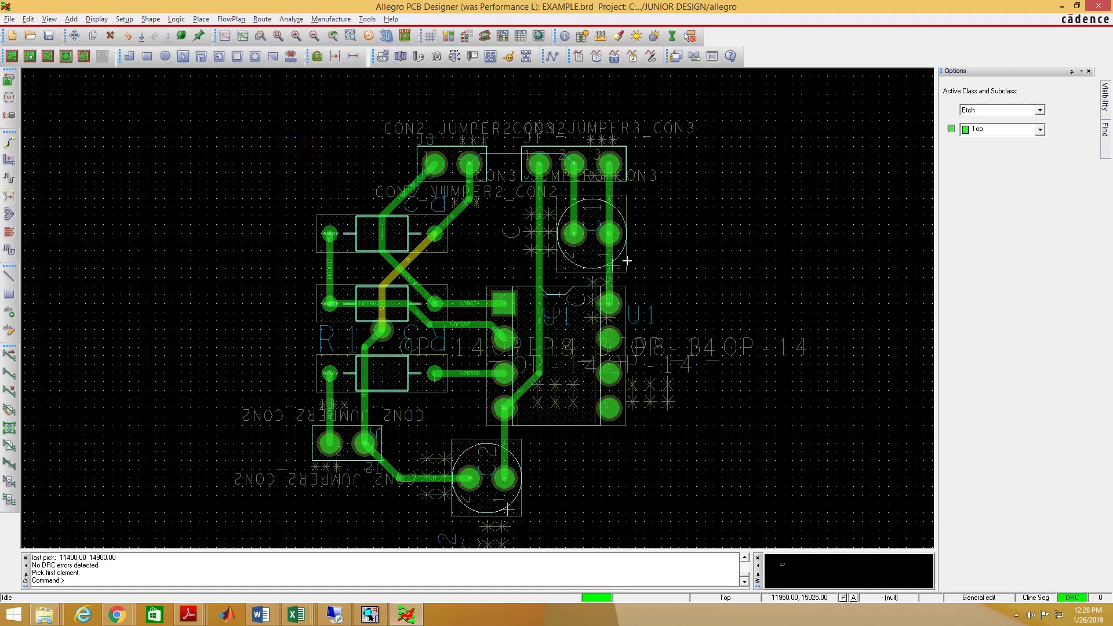
Slide the vertical segment inside the upper resistor toward its right pin, and align J2's vertical segment with the via
left_click(9, 159)
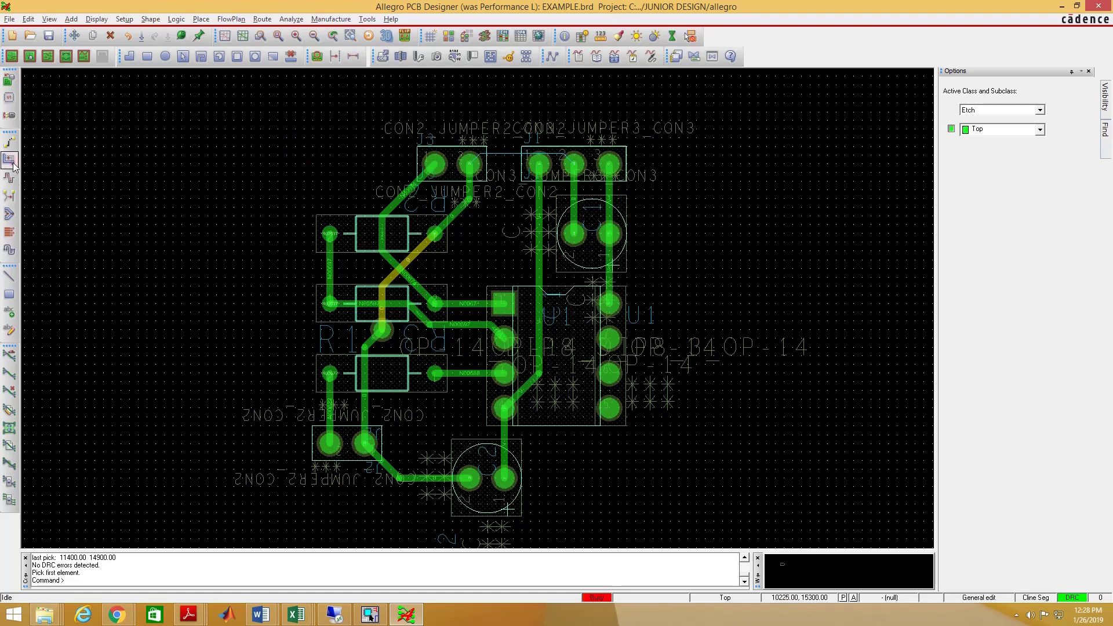
left_click(396, 240)
left_click(378, 397)
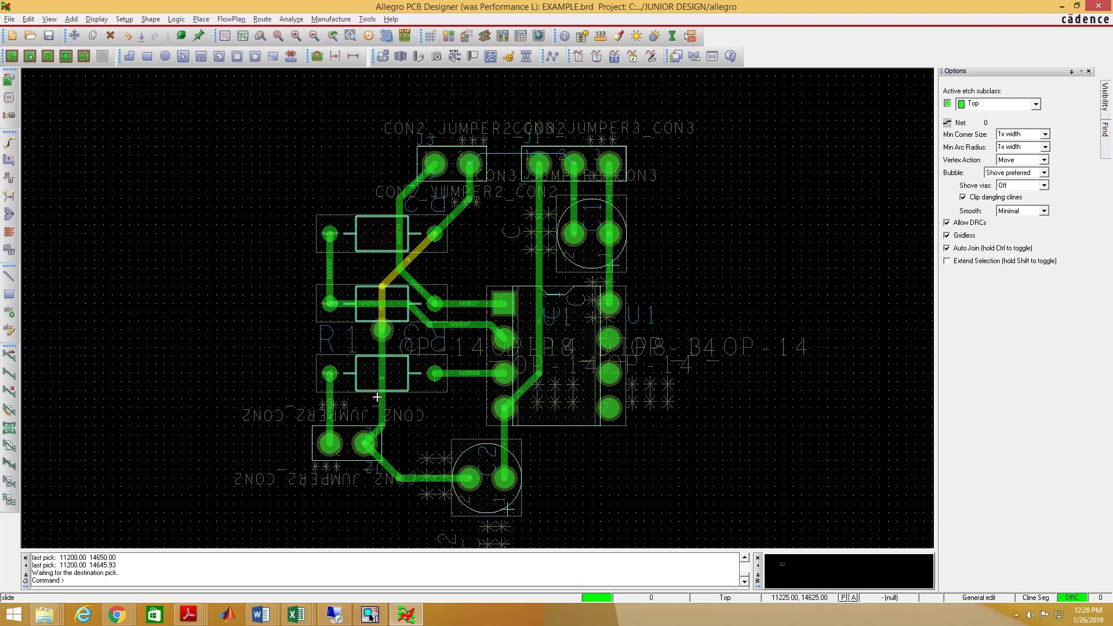
left_click(411, 477)
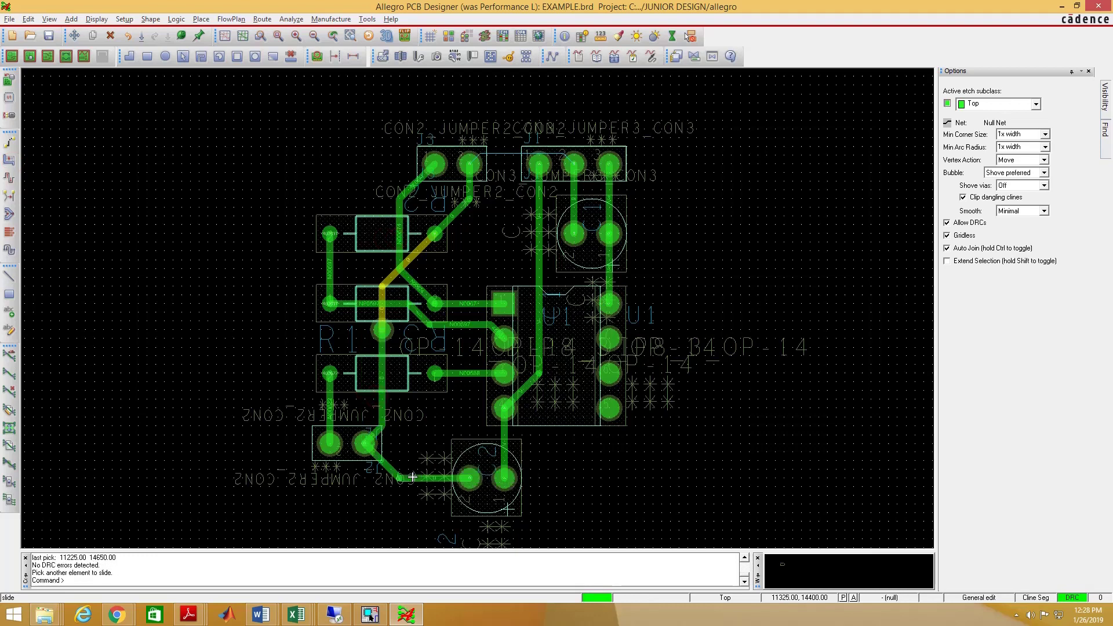
left_click(422, 456)
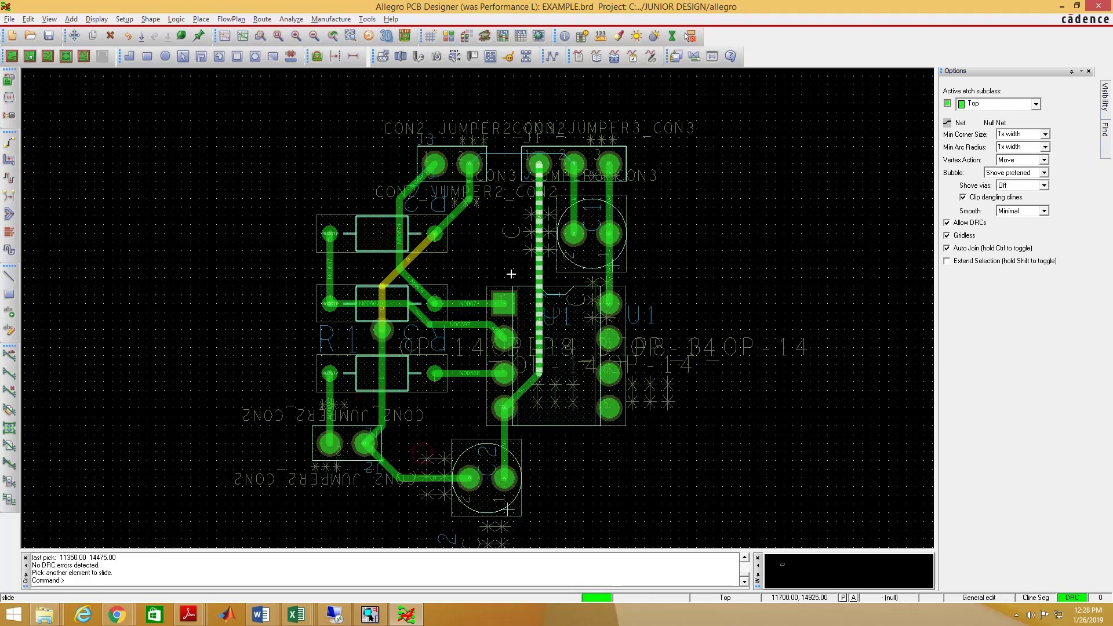
Route a Top-layer trace from J3's right pin around above the connectors to J1's middle pin
scroll(574, 161, "up", 2)
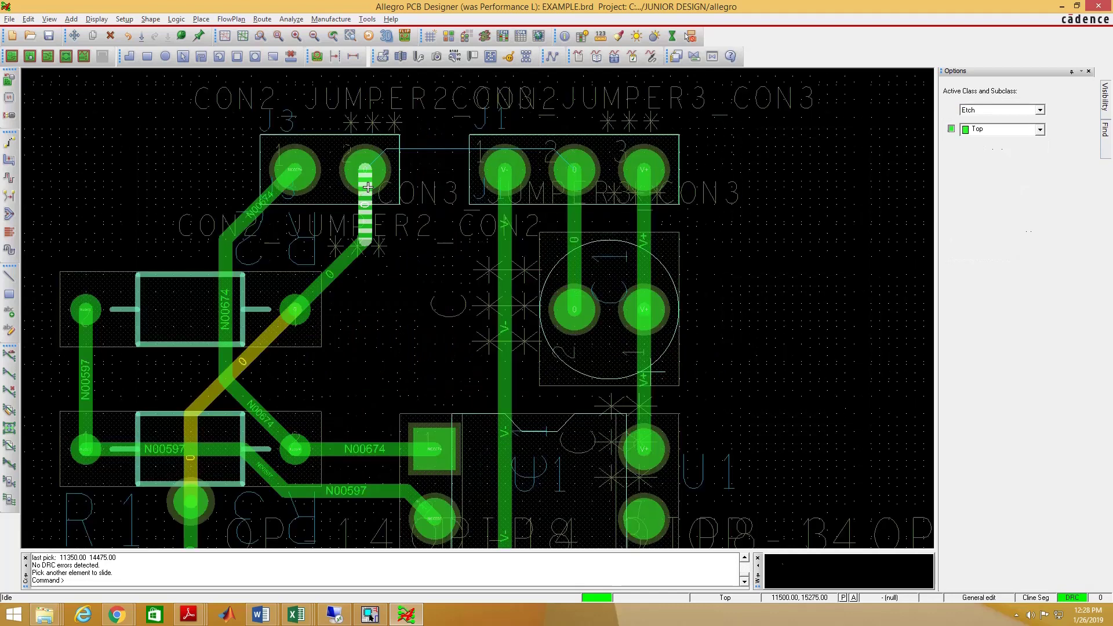
left_click(10, 142)
left_click(365, 169)
left_click(382, 99)
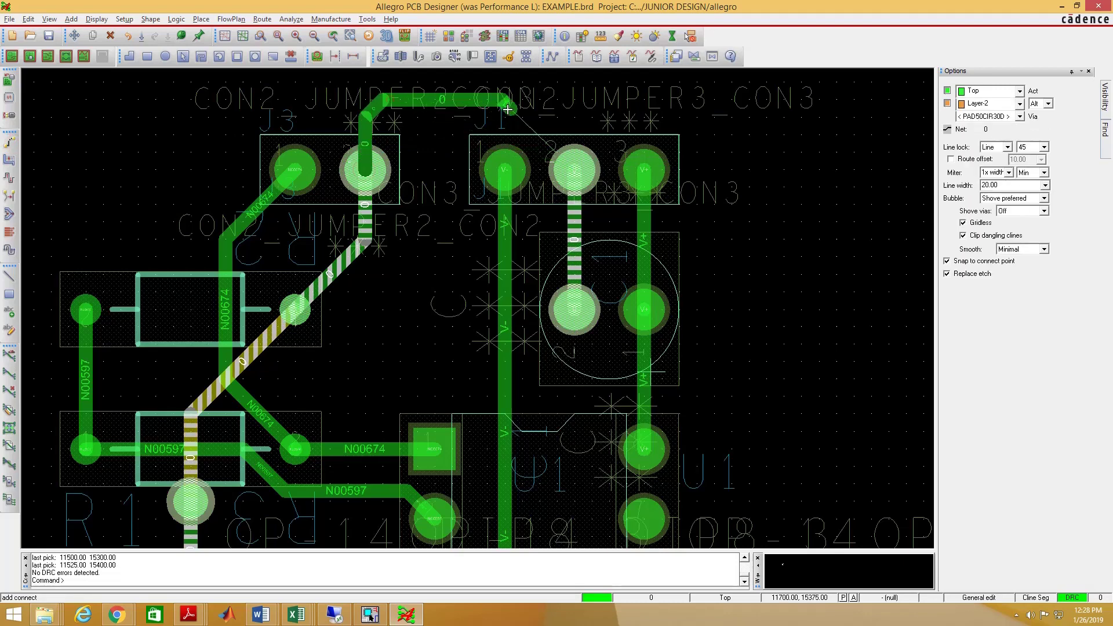
left_click(556, 117)
left_click(574, 161)
scroll(574, 160, "down", 2)
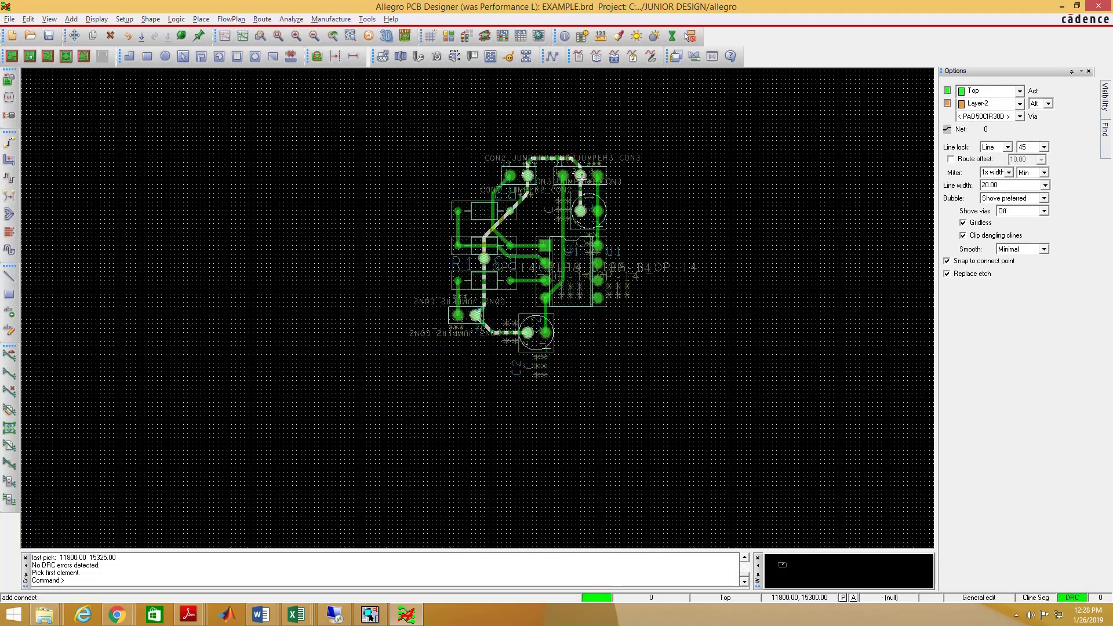
right_click(609, 169)
left_click(633, 176)
scroll(699, 259, "up", 2)
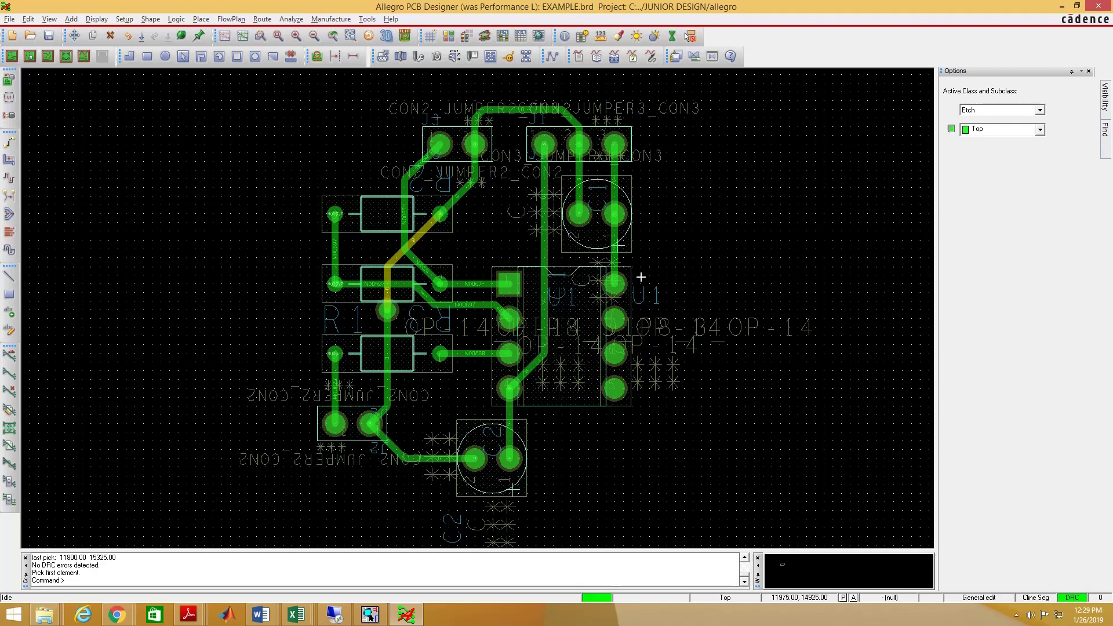
Generate the Unconnected Pins Report, check its total, and close the report and the Reports dialog
left_click(368, 19)
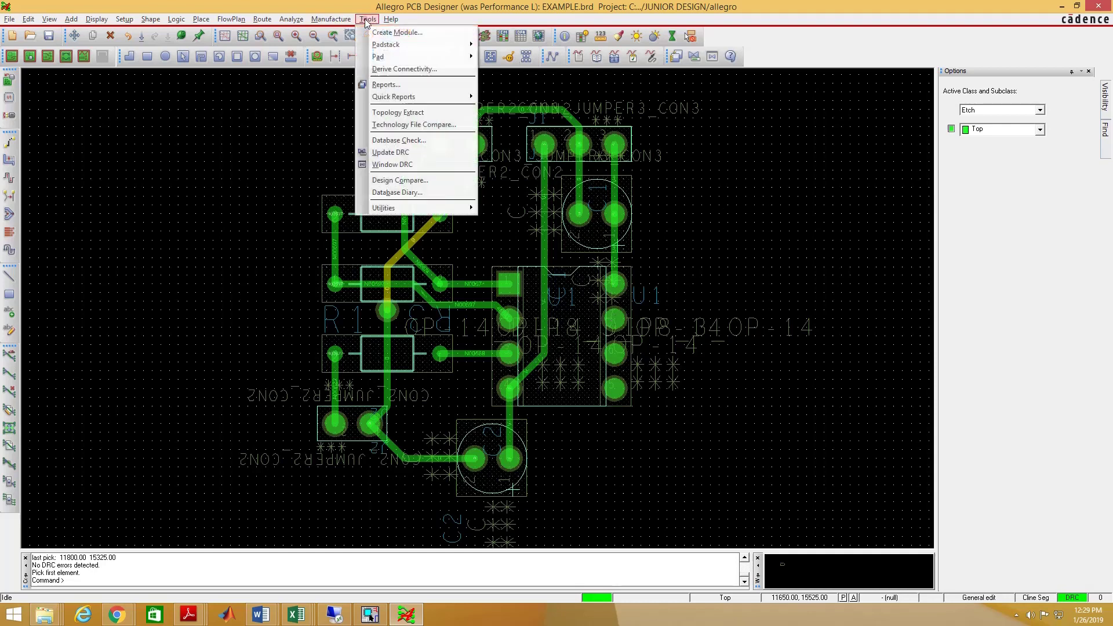
left_click(386, 85)
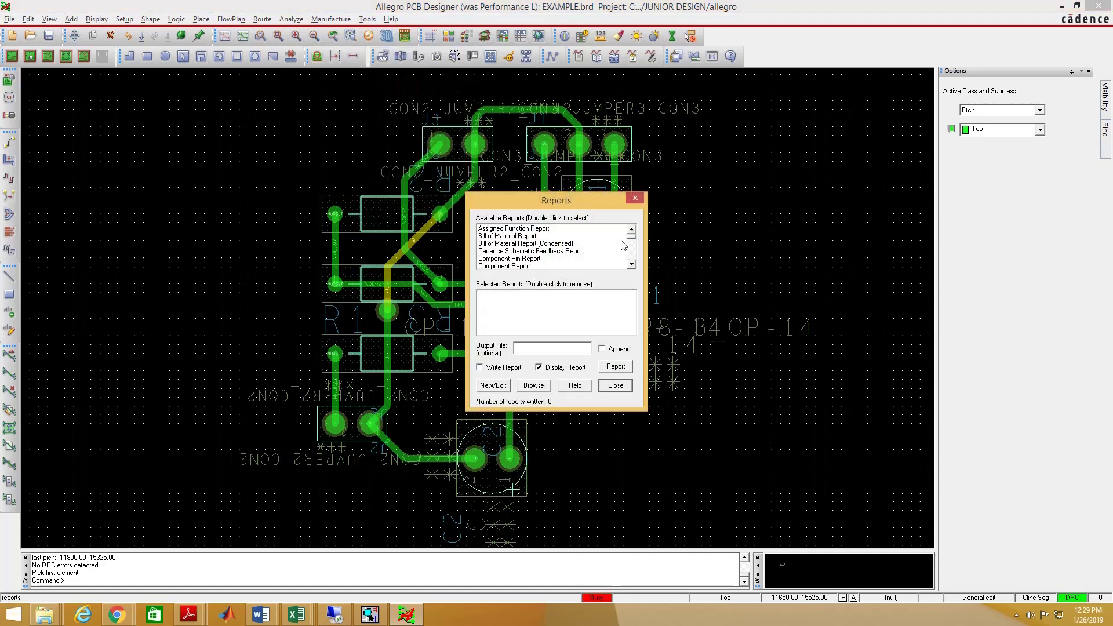
scroll(632, 262, "down", 12)
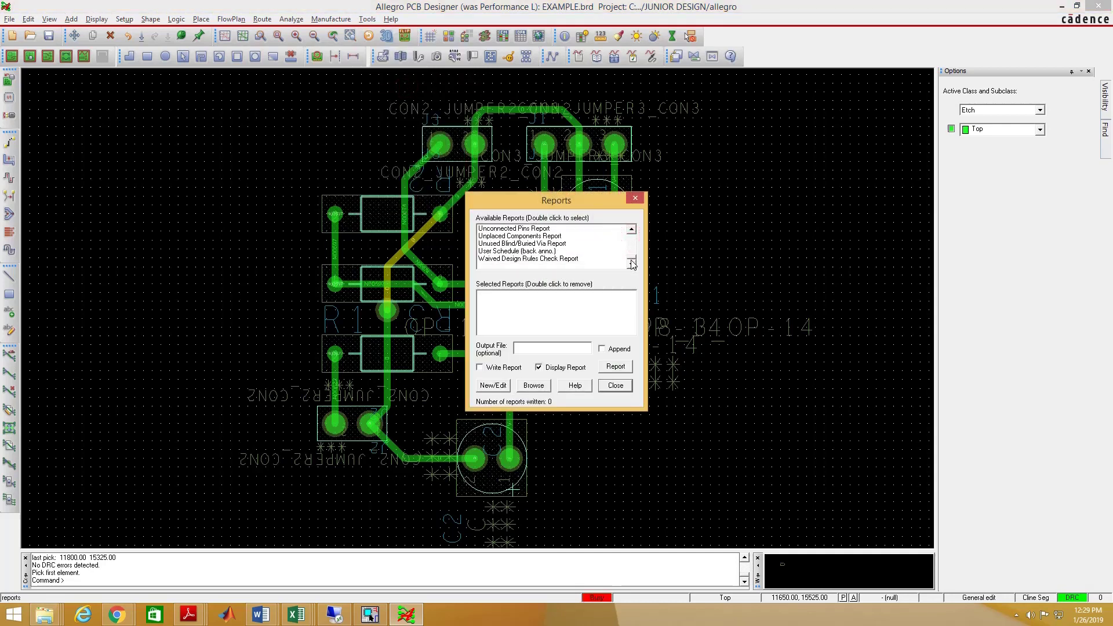
double_click(535, 229)
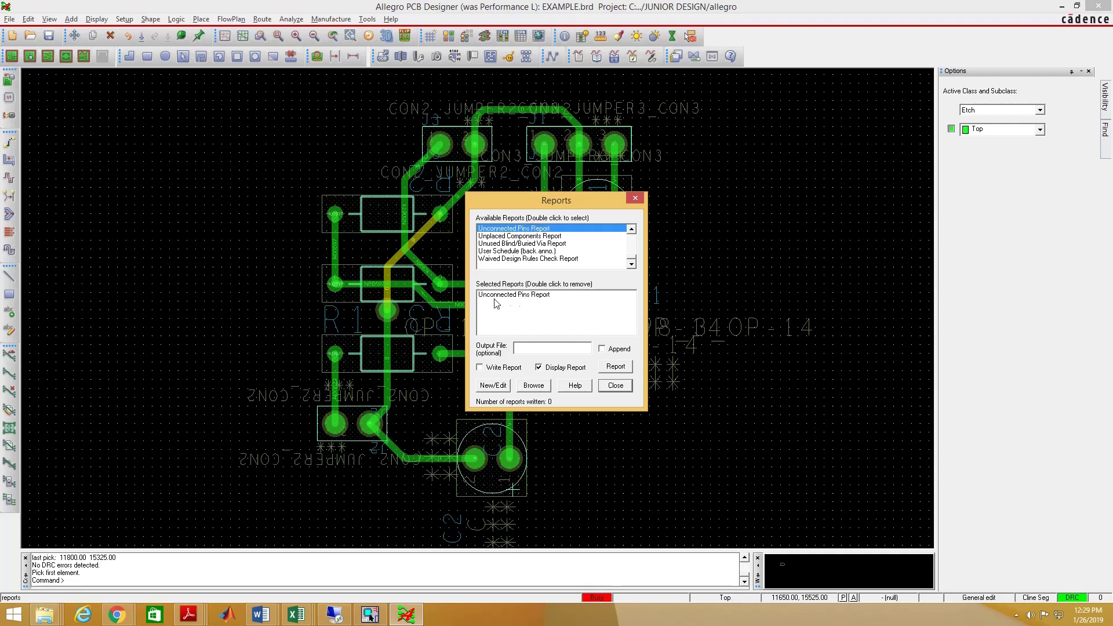
left_click(531, 296)
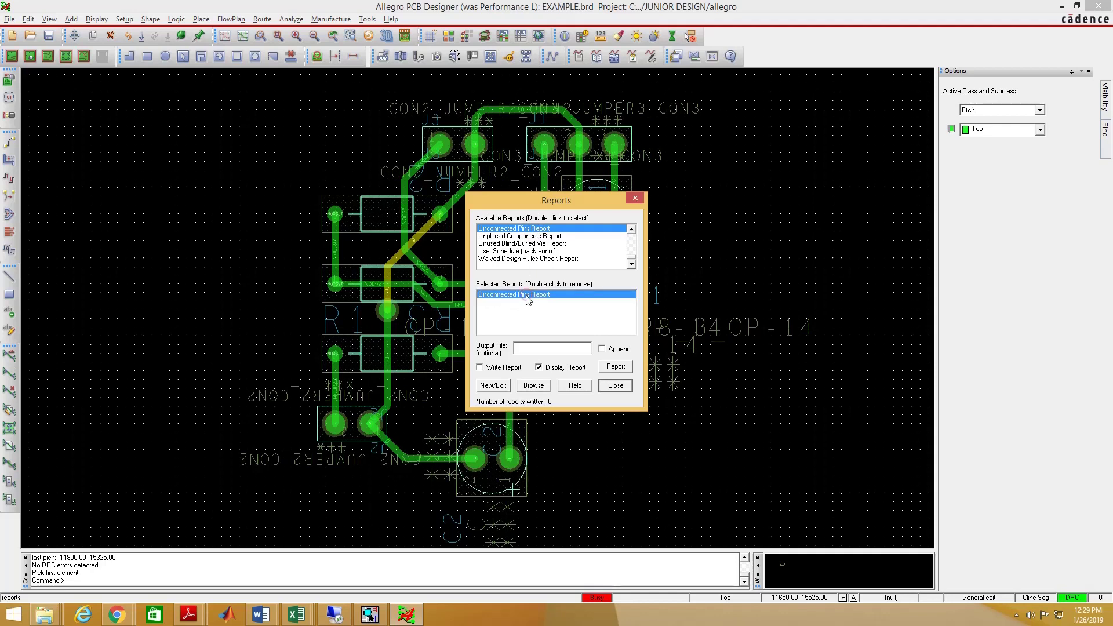
left_click(615, 367)
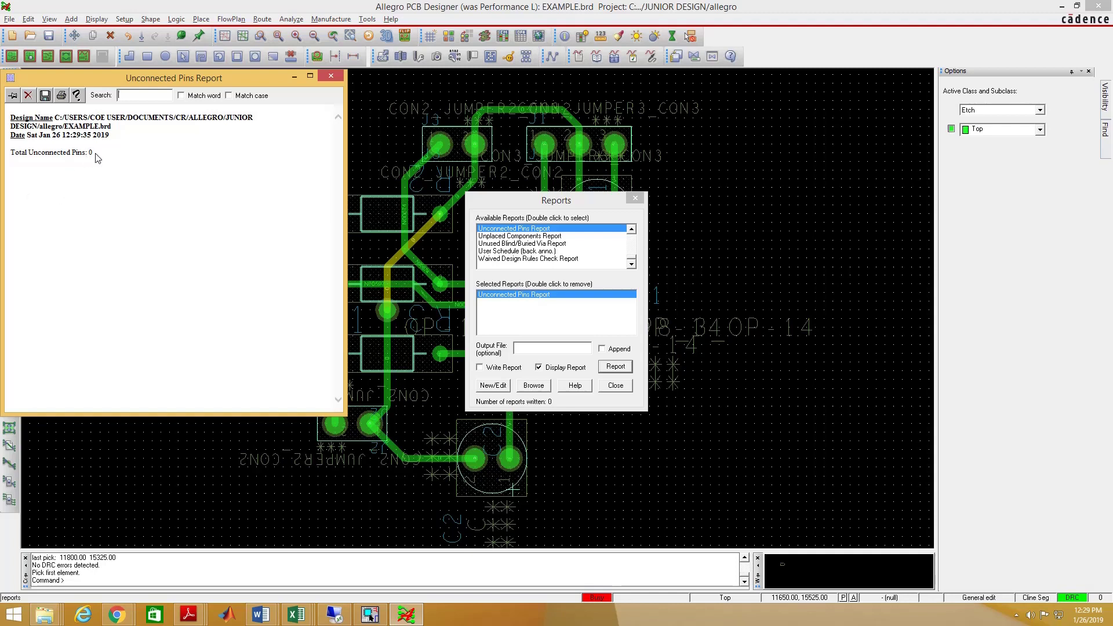
left_click(331, 75)
left_click(615, 385)
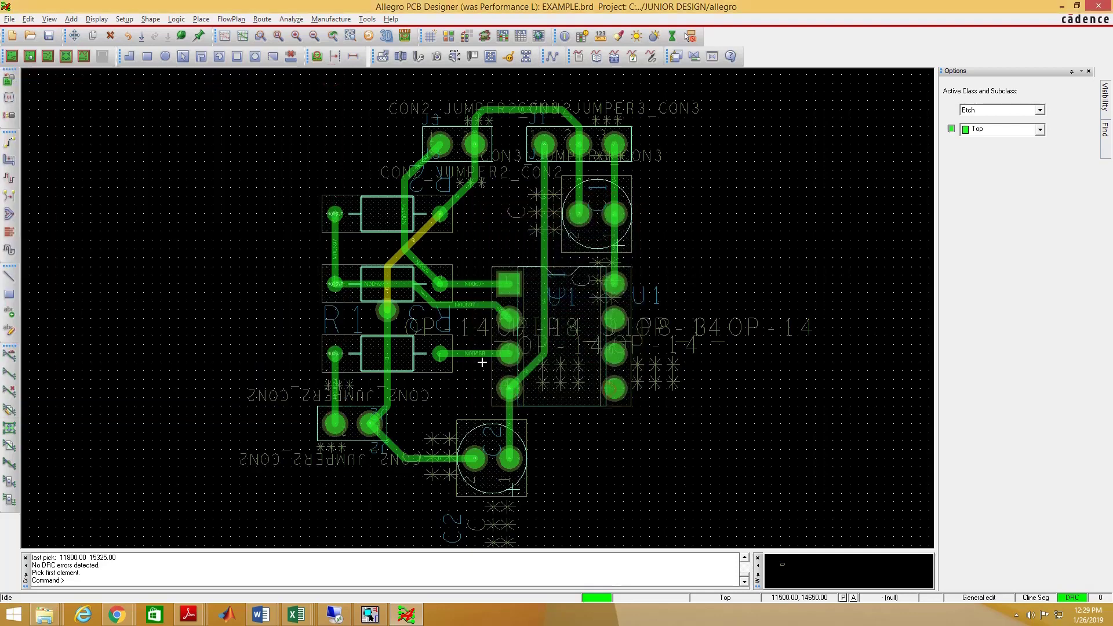
scroll(556, 307, "down", 2)
scroll(491, 276, "up", 2)
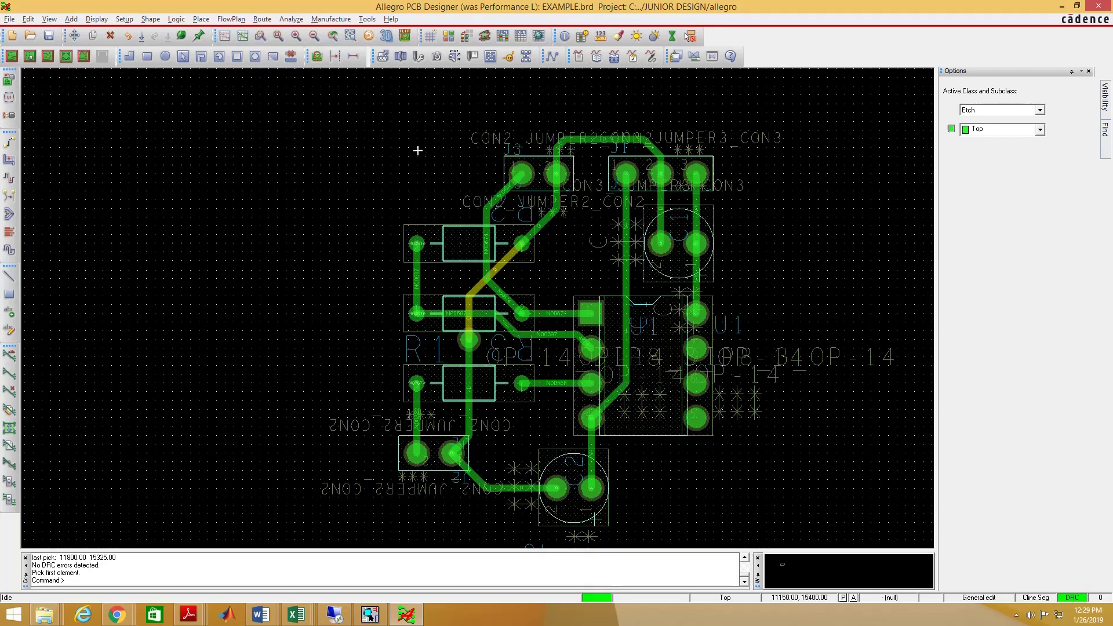
Draw a rectangular board outline around the routed components from 10900, 15500 to 12100, 14200, with a board edge clearance of 10 mil
left_click(124, 20)
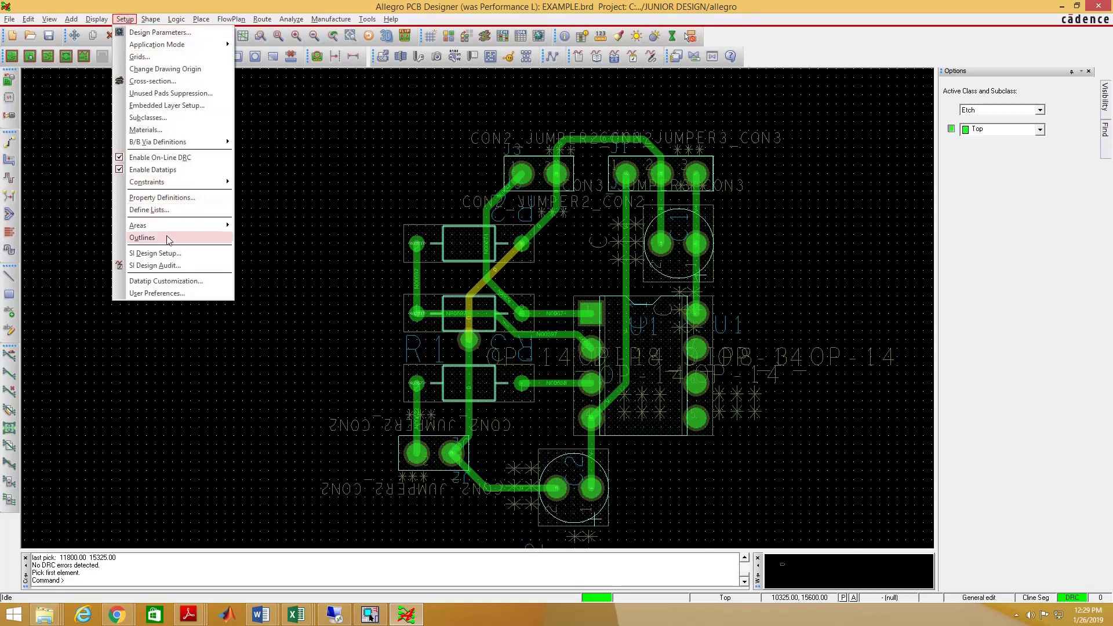
mouse_move(173, 237)
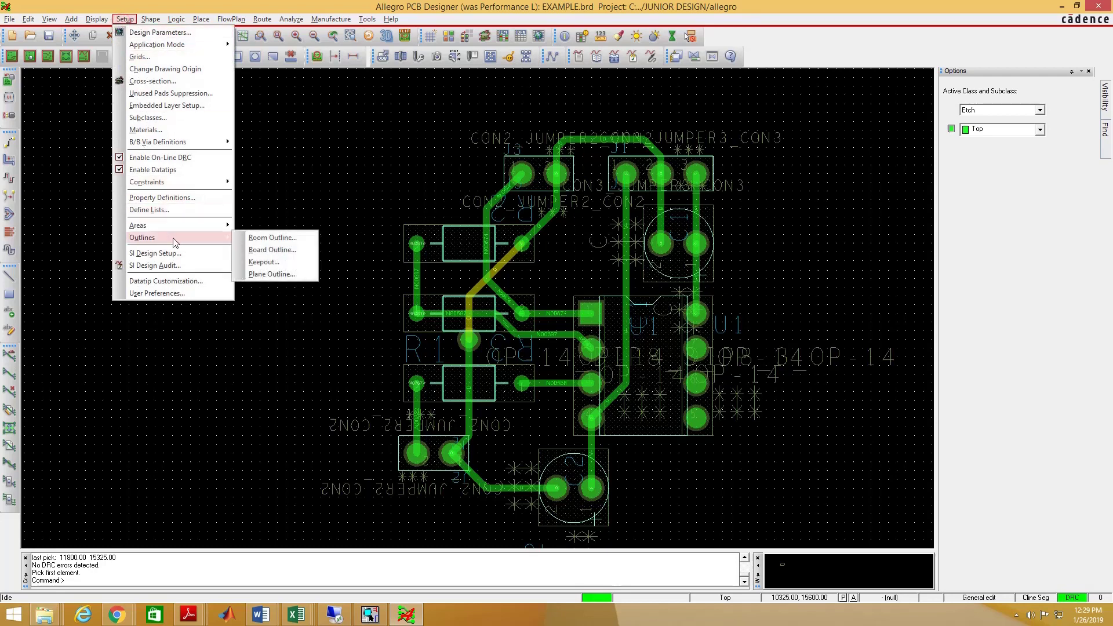
left_click(271, 249)
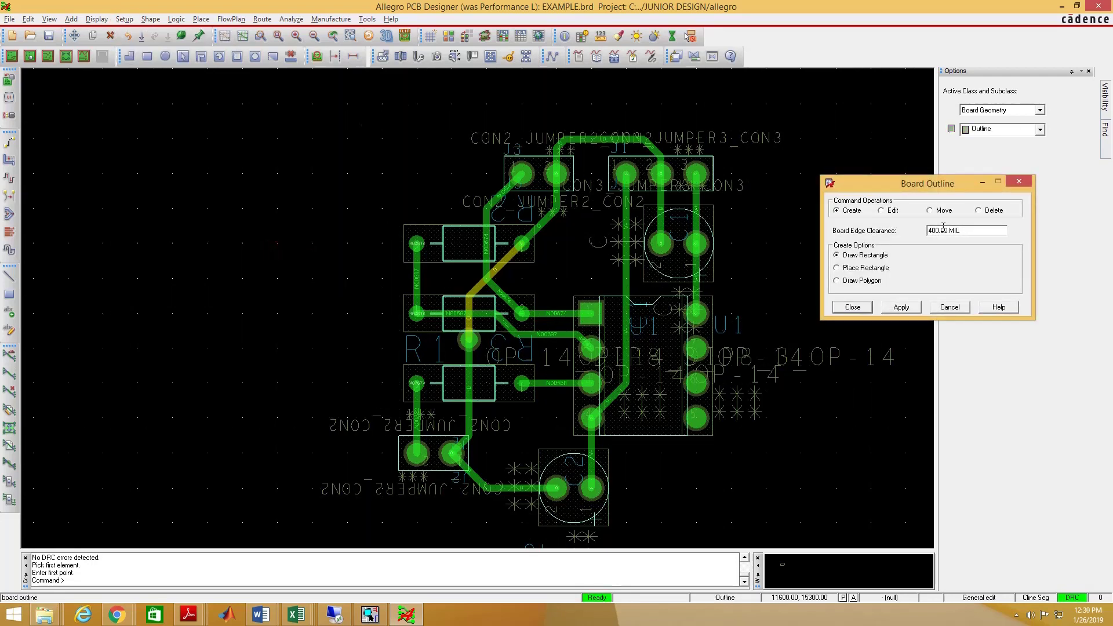
left_click_drag(919, 230, 916, 233)
type("10")
left_click(347, 102)
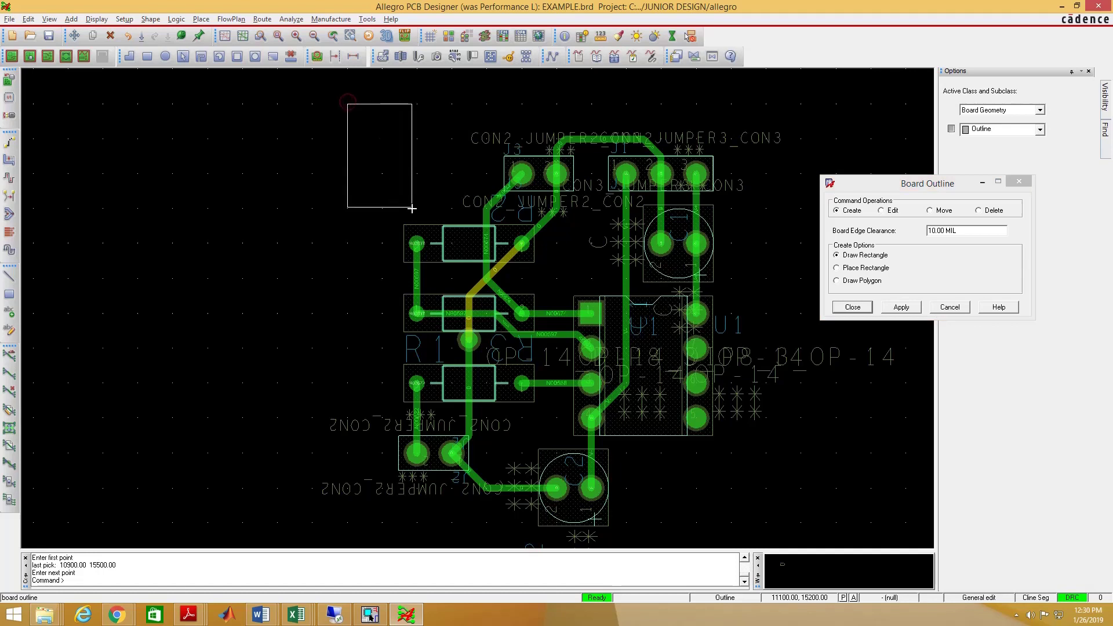
scroll(410, 216, "down", 1)
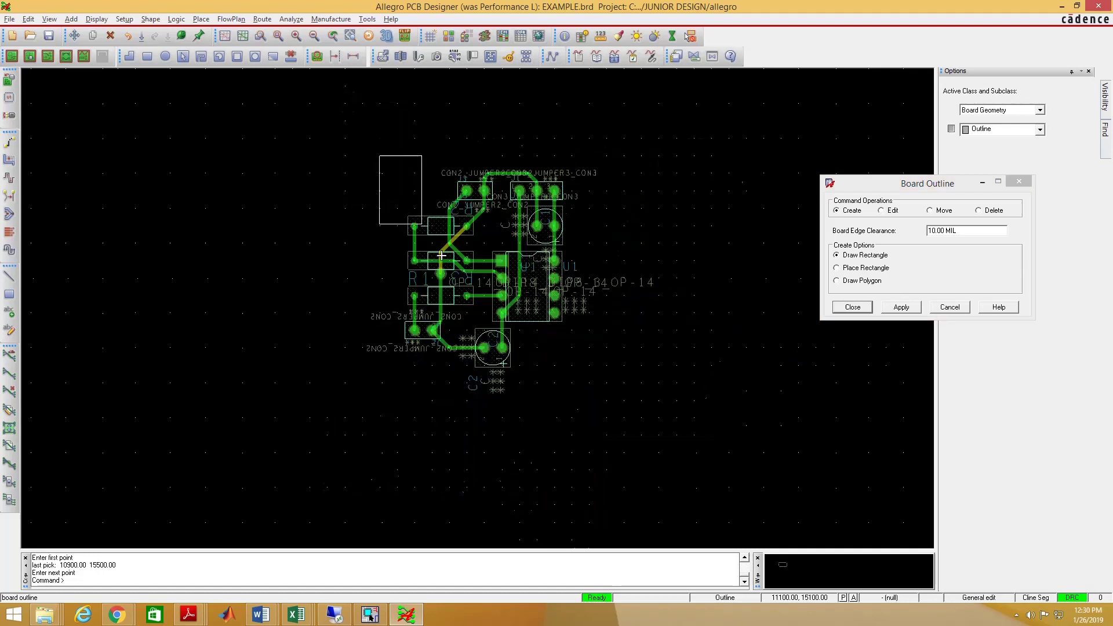
left_click(593, 386)
left_click(854, 308)
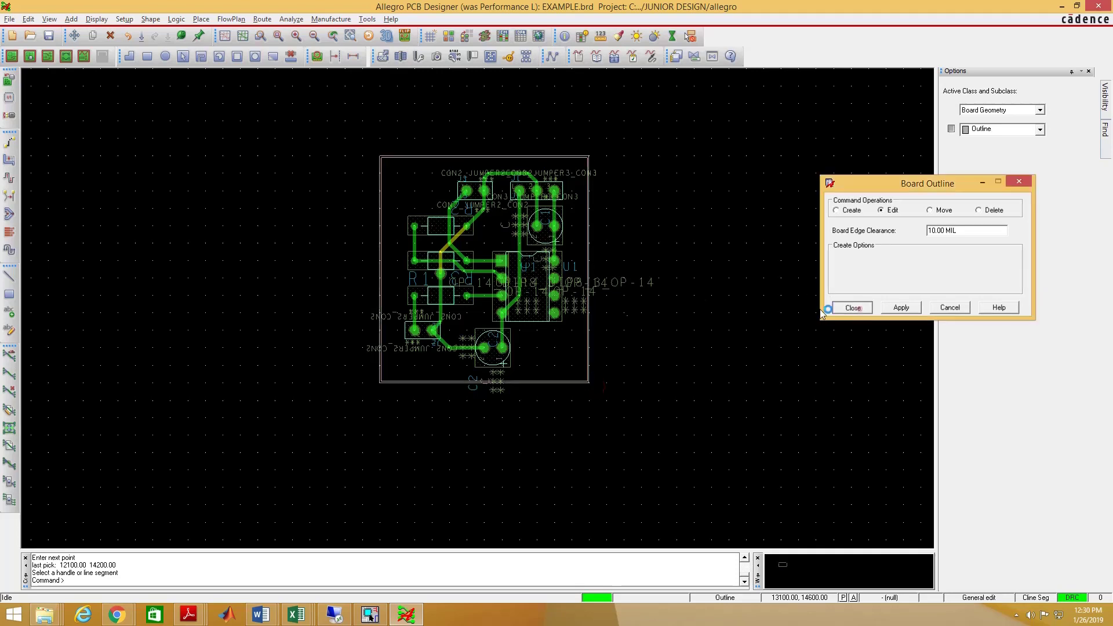